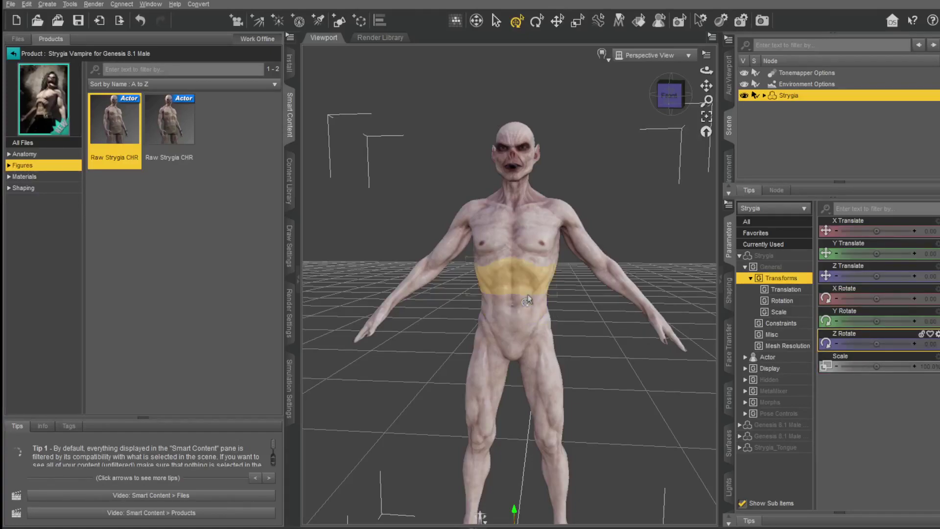
Examine the Strygia figure's full body and upper body in the viewport.
{"action": "scroll", "coordinate": [525, 316], "scroll_direction": "down", "scroll_amount": 5}
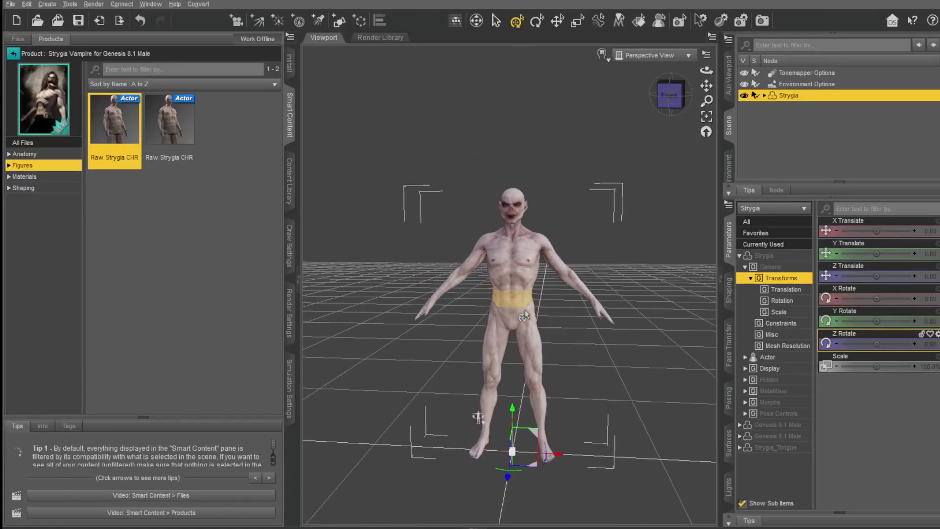
{"action": "scroll", "coordinate": [525, 316], "scroll_direction": "up", "scroll_amount": 4}
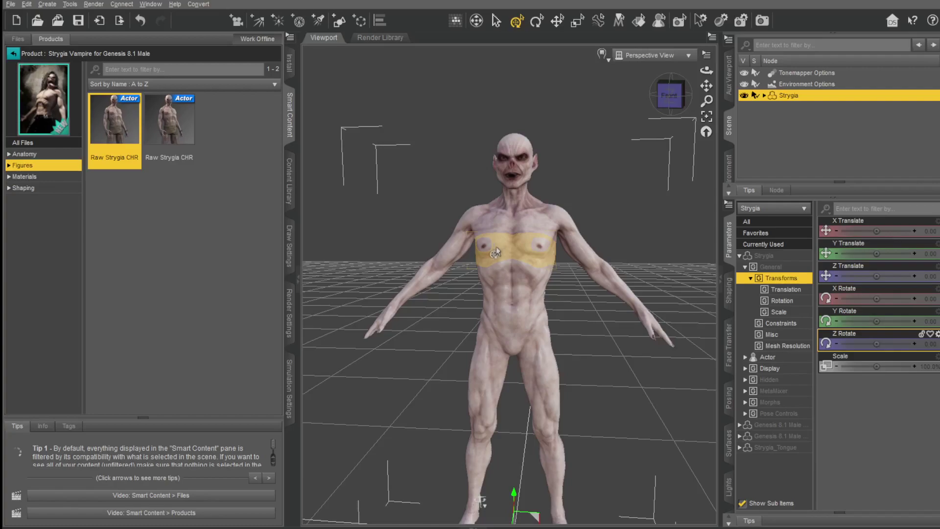
{"action": "scroll", "coordinate": [491, 299], "scroll_direction": "down", "scroll_amount": 2}
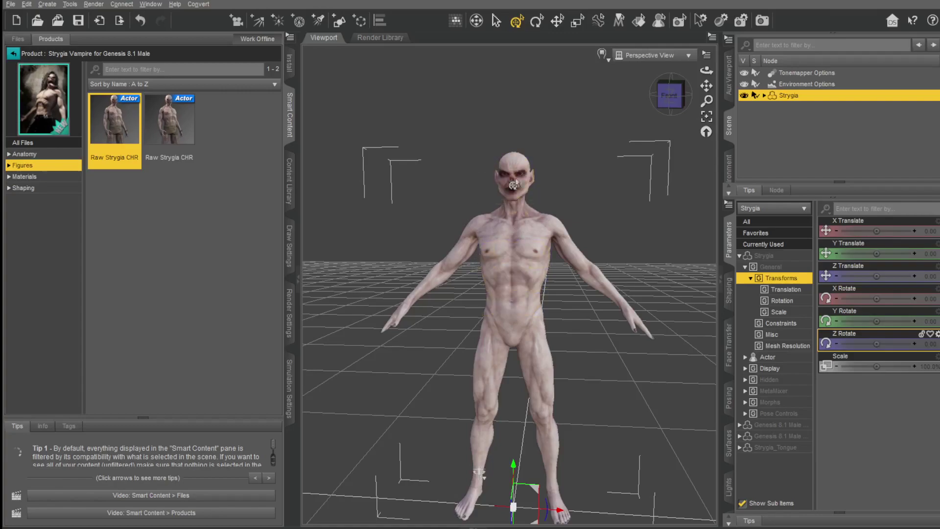
{"action": "scroll", "coordinate": [509, 274], "scroll_direction": "up", "scroll_amount": 3}
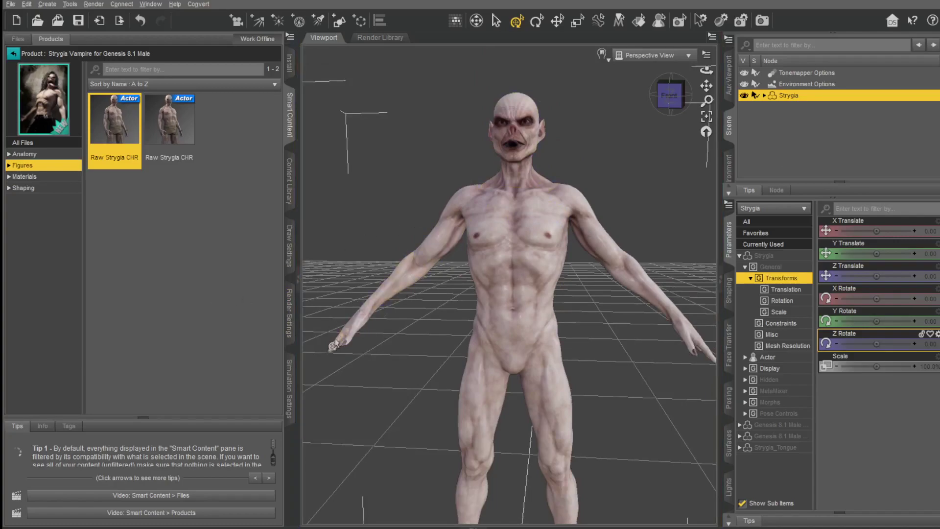
{"action": "scroll", "coordinate": [534, 257], "scroll_direction": "up", "scroll_amount": 3}
{"action": "scroll", "coordinate": [536, 274], "scroll_direction": "down", "scroll_amount": 4}
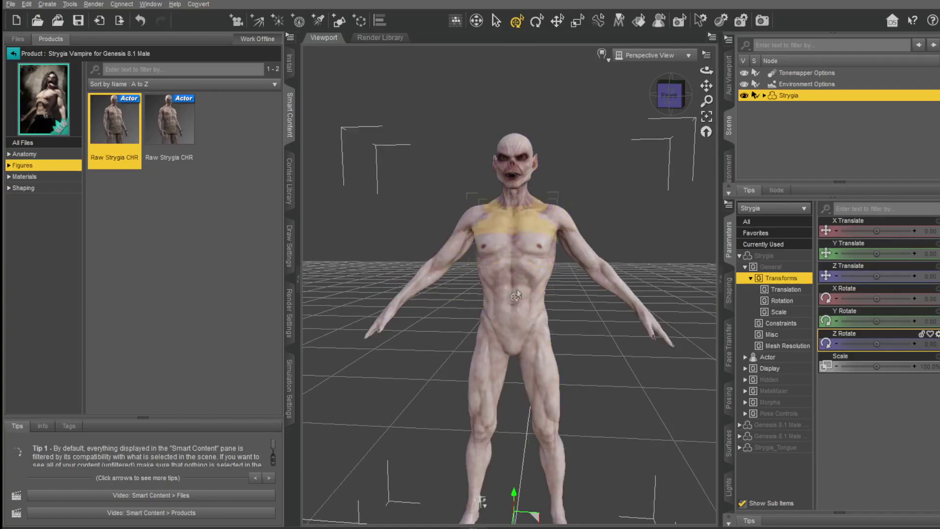
{"action": "scroll", "coordinate": [562, 251], "scroll_direction": "up", "scroll_amount": 2}
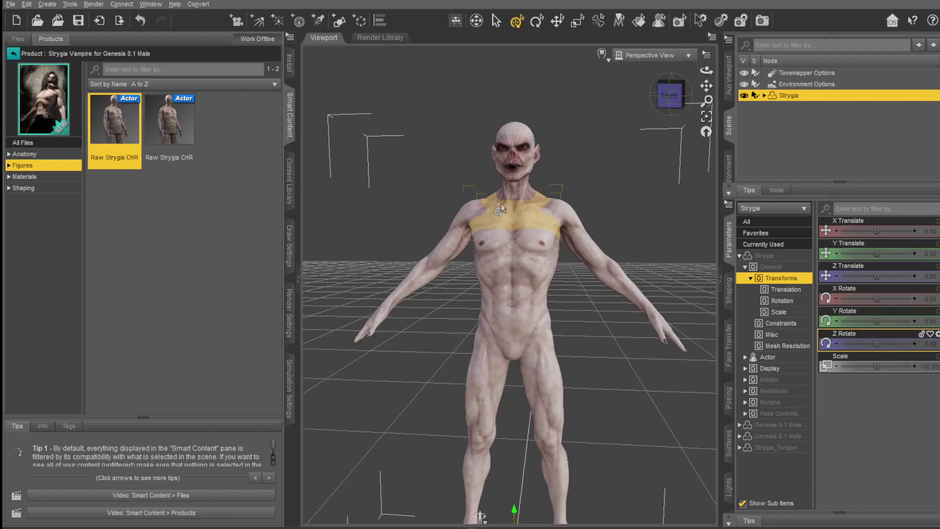
{"action": "scroll", "coordinate": [492, 215], "scroll_direction": "down", "scroll_amount": 1}
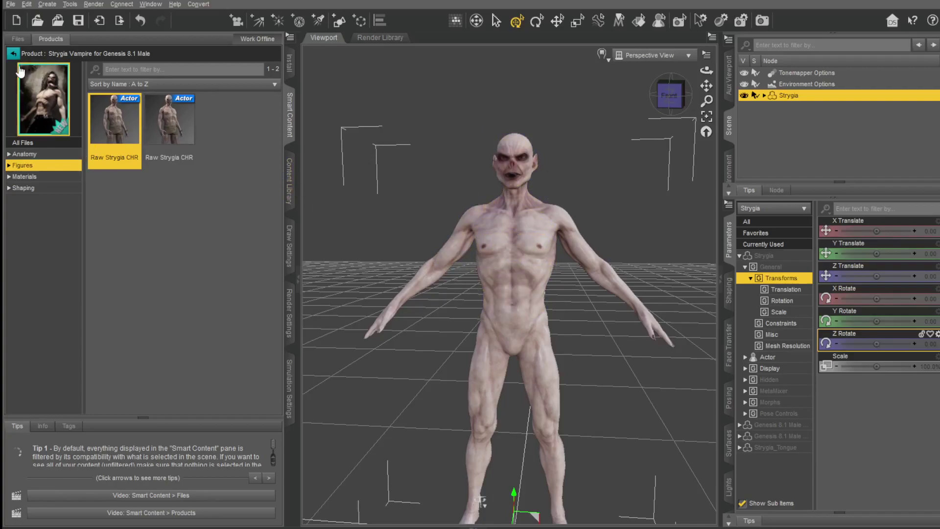
Select the Strygia figure in the scene and send it to the Daz To Unreal bridge.
{"action": "left_click", "coordinate": [788, 84]}
{"action": "left_click", "coordinate": [791, 96]}
{"action": "left_click", "coordinate": [10, 3]}
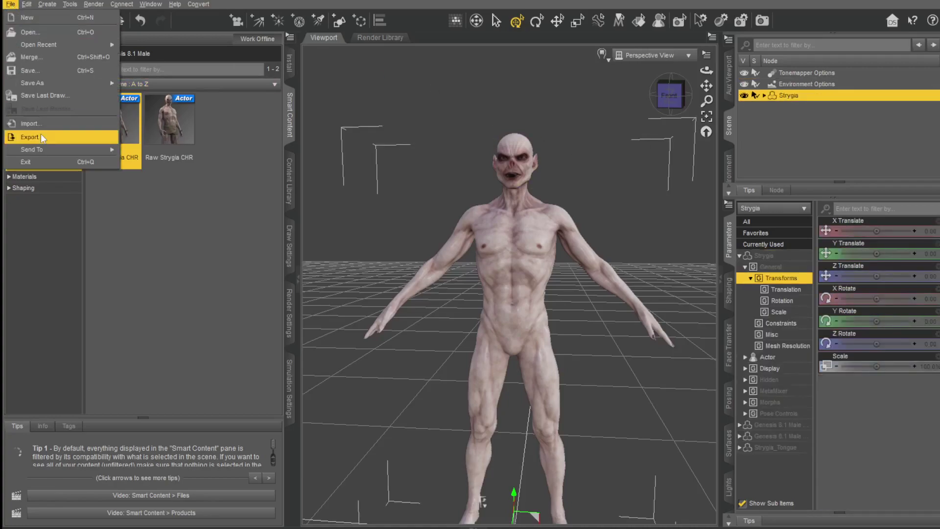
{"action": "mouse_move", "coordinate": [54, 148]}
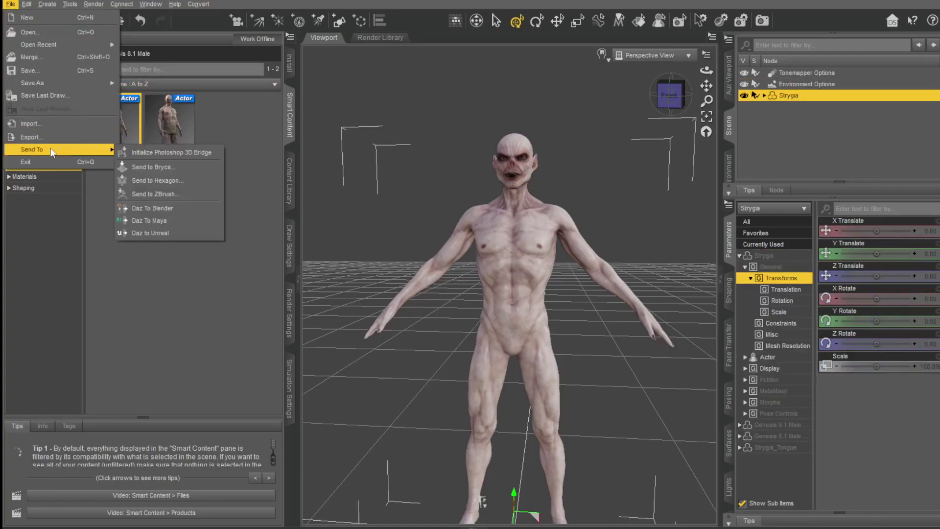
{"action": "left_click", "coordinate": [145, 233]}
{"action": "left_click_drag", "start_coordinate": [429, 79], "coordinate": [450, 101]}
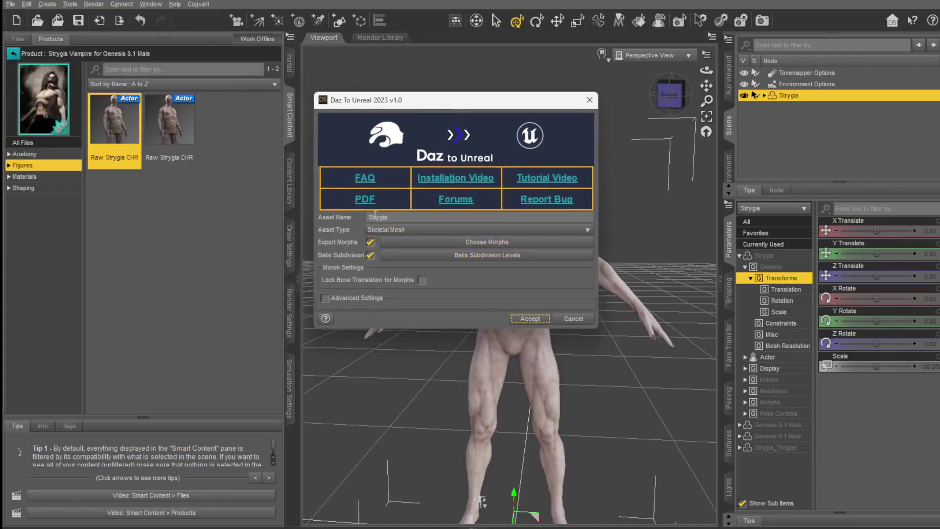
With morph export enabled, replace all morphs chosen for export with the ARKit (Genesis8.1) expressions and accept the selection.
{"action": "left_click", "coordinate": [371, 243]}
{"action": "left_click", "coordinate": [371, 242]}
{"action": "left_click", "coordinate": [466, 244]}
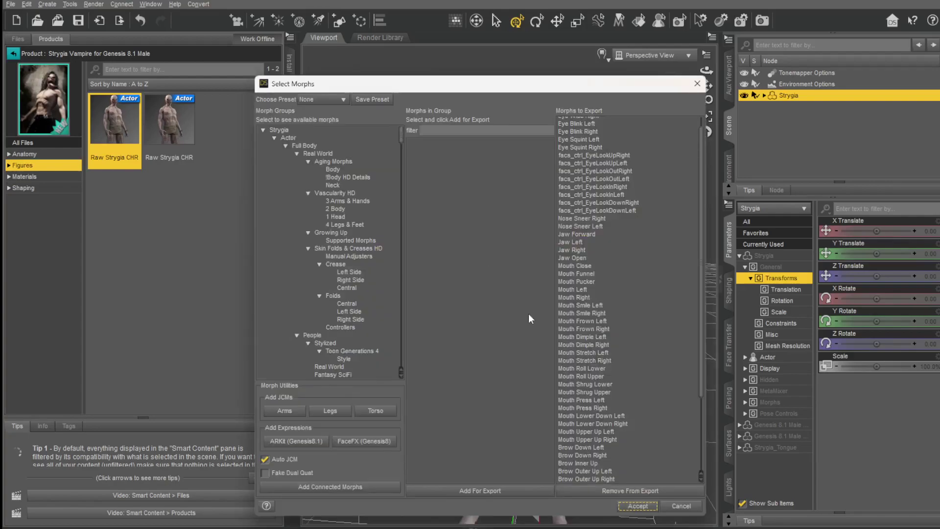
{"action": "scroll", "coordinate": [630, 211], "scroll_direction": "up", "scroll_amount": 1}
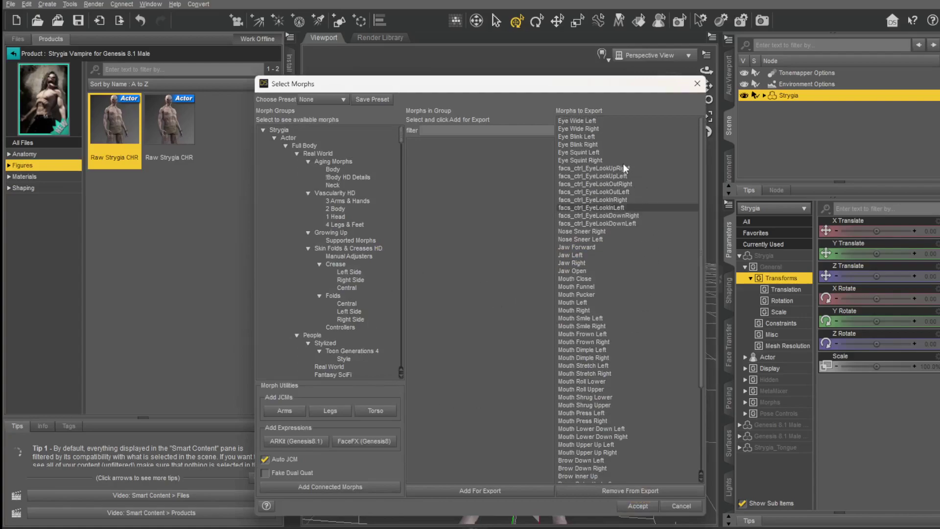
{"action": "scroll", "coordinate": [621, 334], "scroll_direction": "down", "scroll_amount": 5}
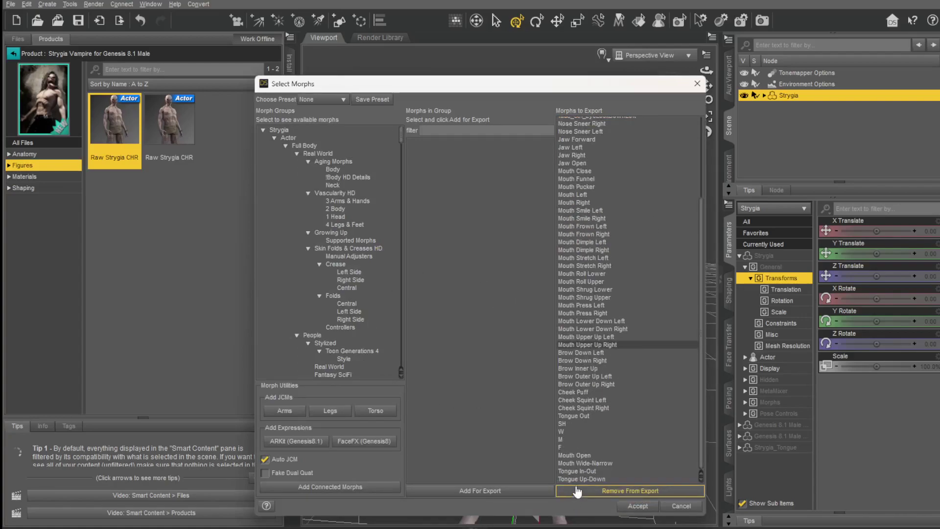
{"action": "key", "text": "ctrl+a"}
{"action": "left_click", "coordinate": [630, 491]}
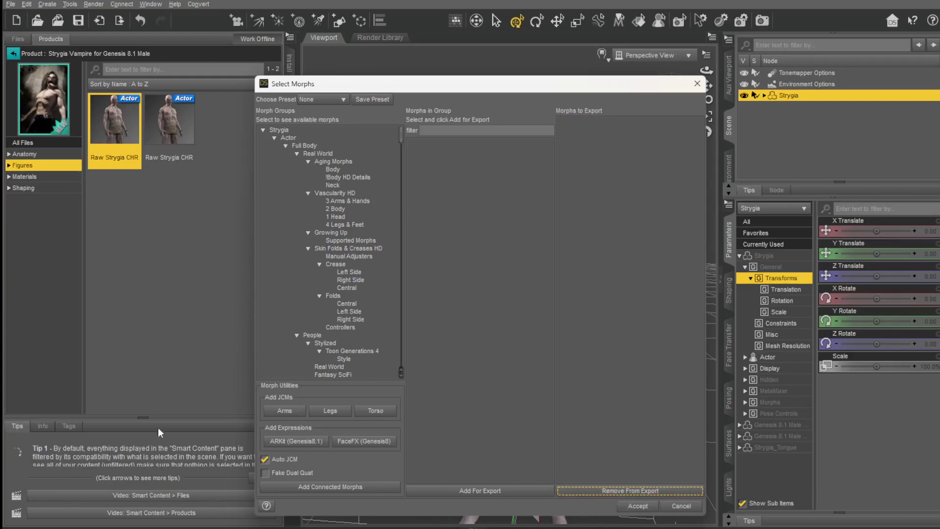
{"action": "left_click", "coordinate": [298, 443]}
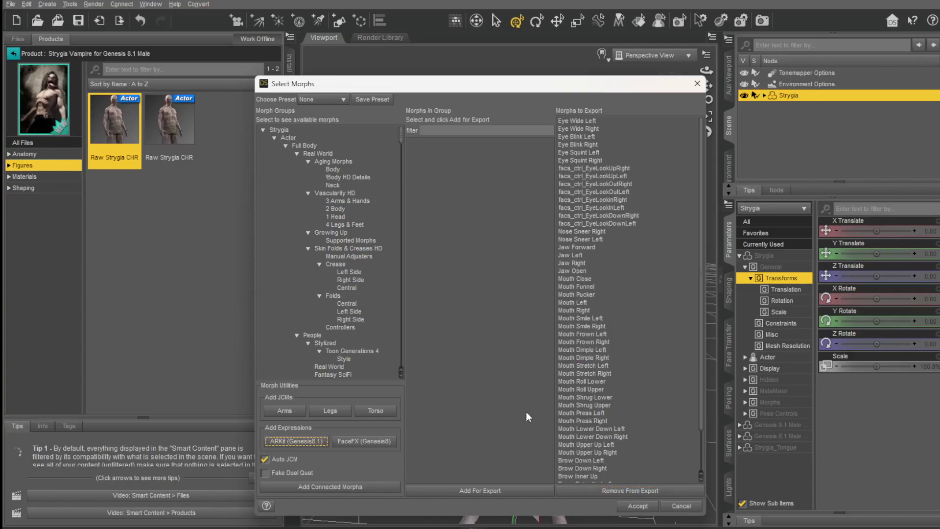
{"action": "left_click", "coordinate": [637, 506]}
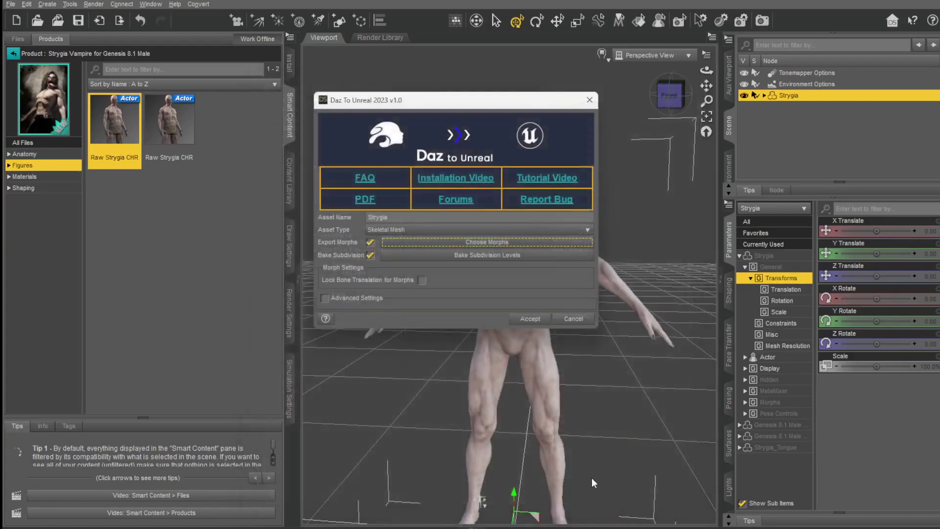
Check which Unreal Engine versions the plugin installer offers in the bridge's advanced settings, and hide those settings again.
{"action": "left_click", "coordinate": [332, 299]}
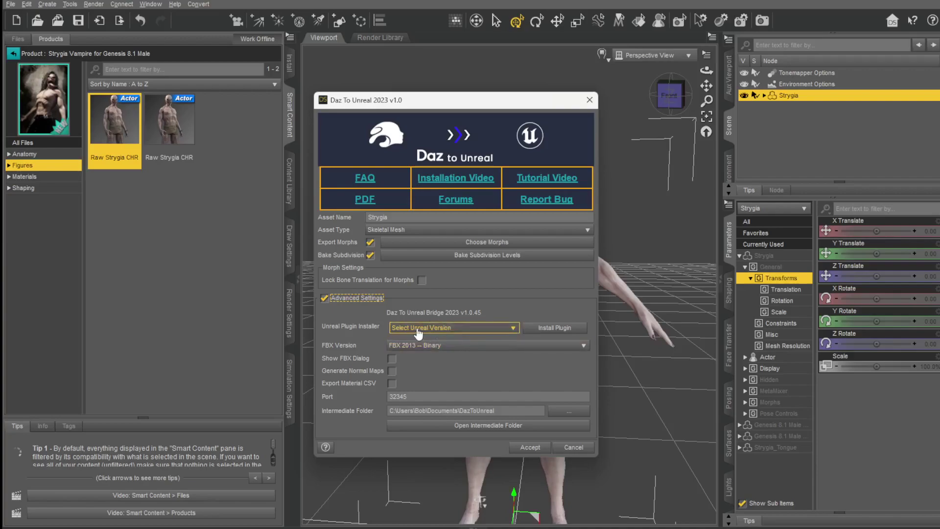
{"action": "left_click", "coordinate": [441, 327]}
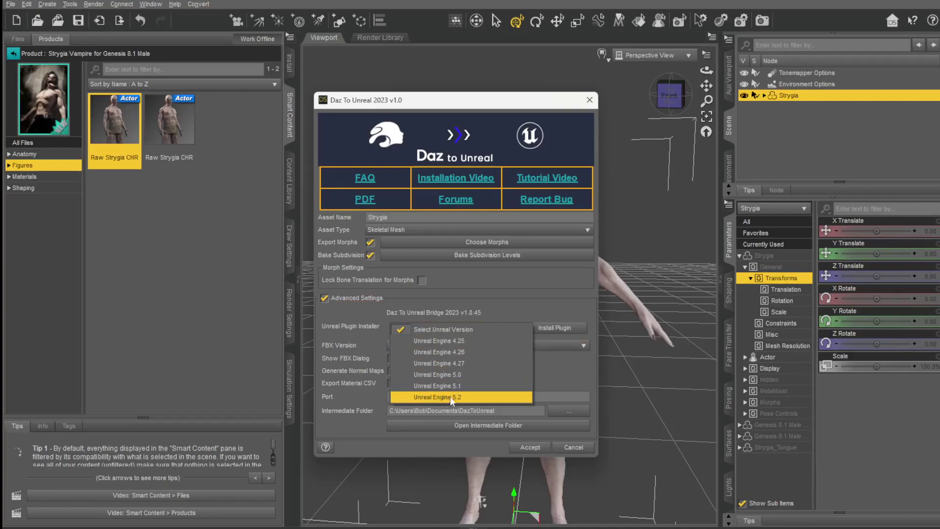
{"action": "left_click", "coordinate": [521, 298]}
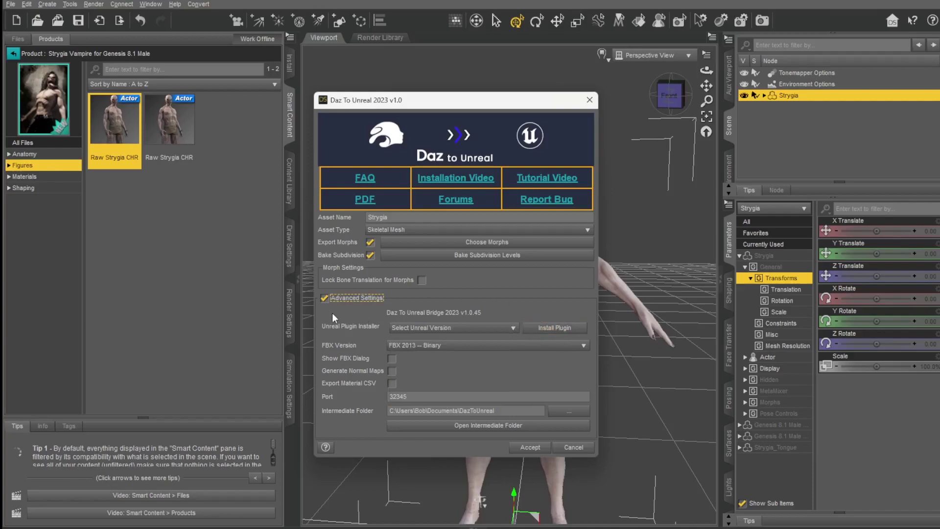
{"action": "left_click", "coordinate": [324, 297]}
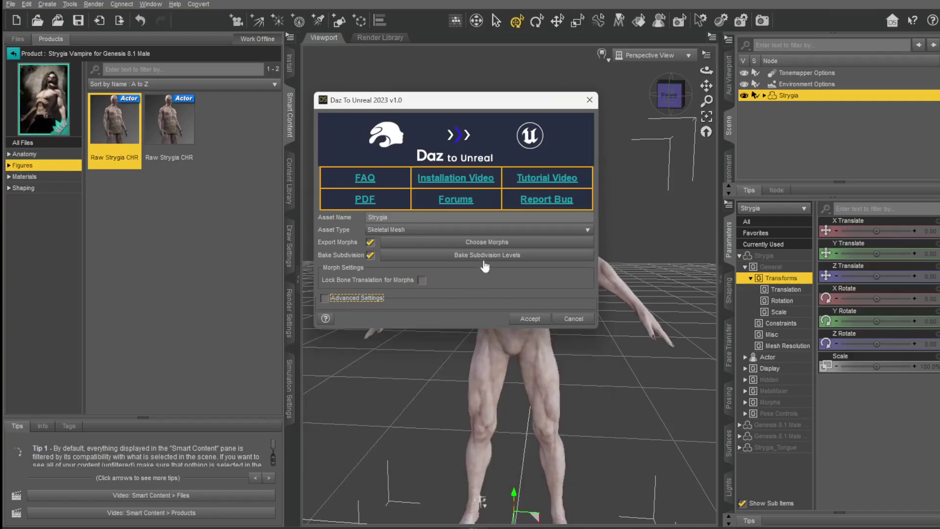
Export Strygia as a Skeletal Mesh with baked subdivision through the bridge and dismiss the closing message.
{"action": "left_click", "coordinate": [530, 319]}
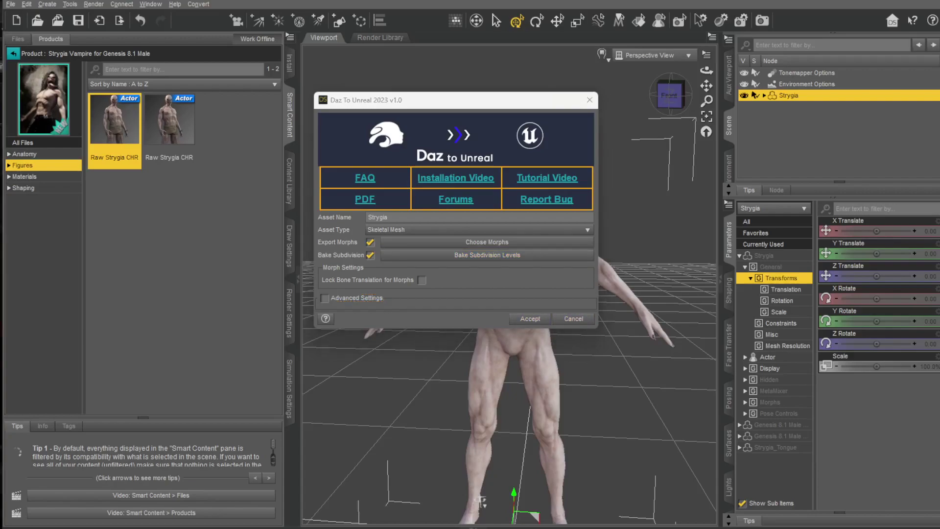
{"action": "left_click", "coordinate": [523, 318]}
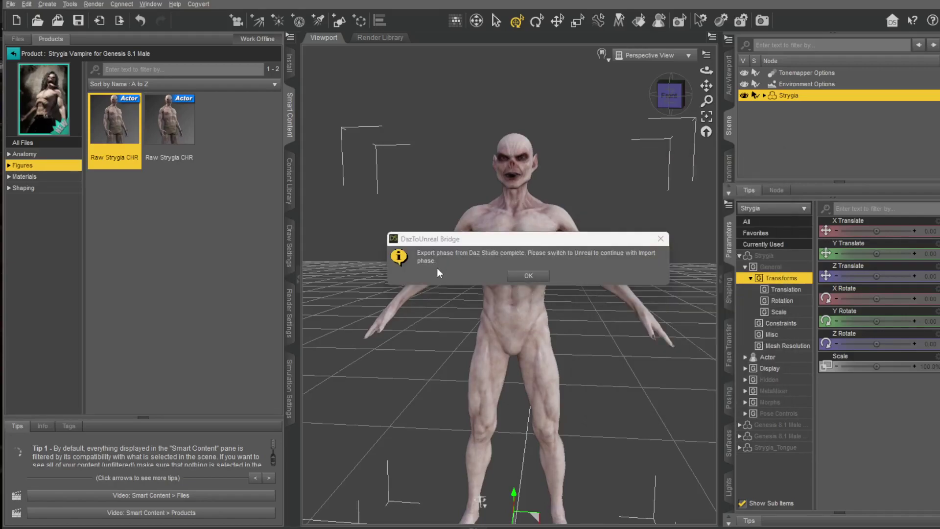
{"action": "left_click", "coordinate": [529, 275]}
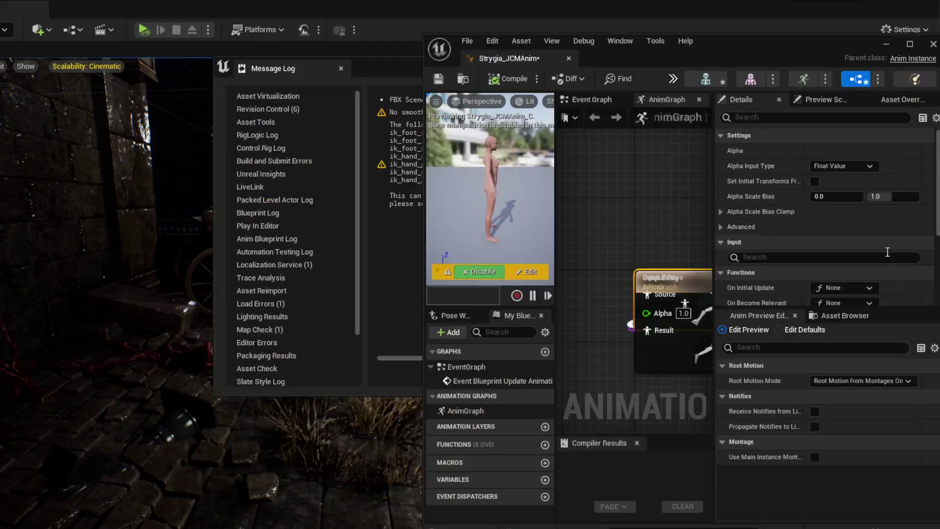
In Unreal Engine, move and widen the Strygia_JCMAnim editor window and close the Message Log.
{"action": "left_click_drag", "start_coordinate": [739, 38], "coordinate": [410, 33]}
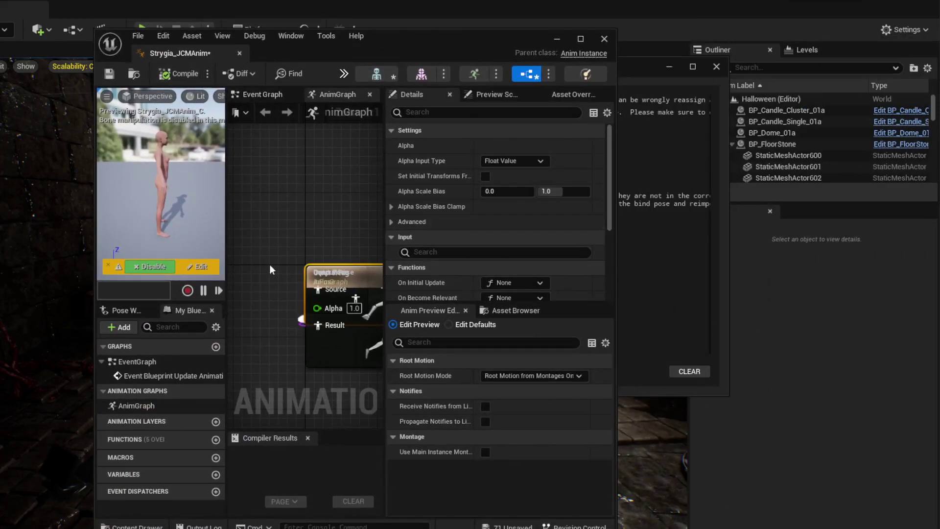
{"action": "scroll", "coordinate": [301, 246], "scroll_direction": "down", "scroll_amount": 4}
{"action": "scroll", "coordinate": [301, 246], "scroll_direction": "up", "scroll_amount": 2}
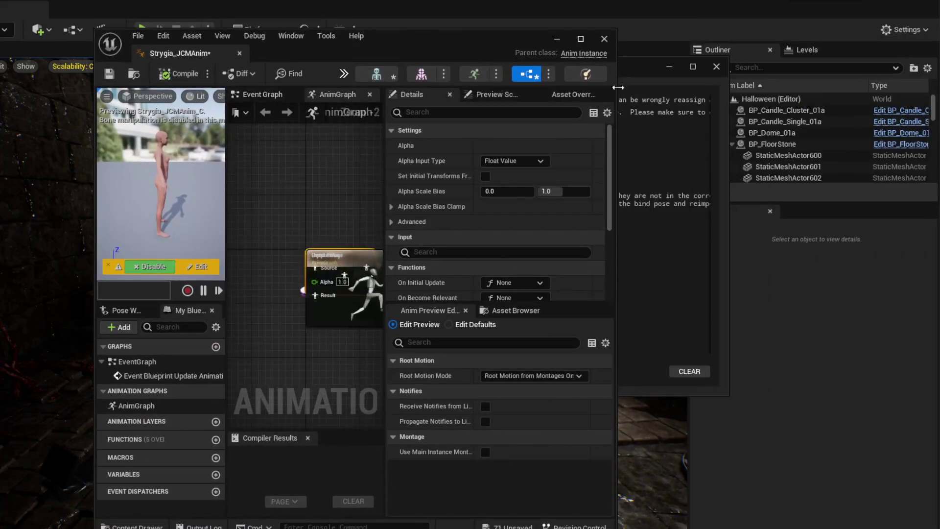
{"action": "left_click", "coordinate": [693, 66]}
{"action": "left_click", "coordinate": [715, 73]}
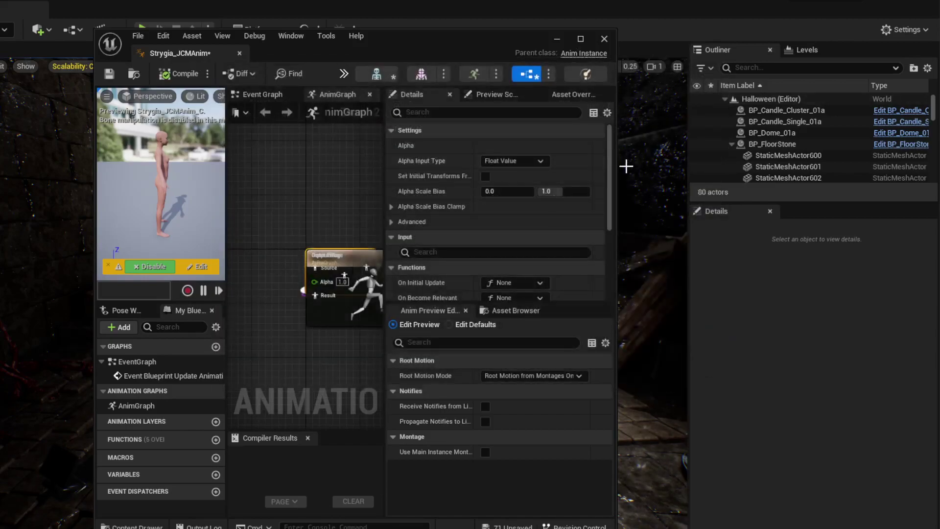
{"action": "left_click_drag", "start_coordinate": [615, 172], "coordinate": [763, 173]}
Locate the imported Strygia skeletal mesh in the Content Browser and save all unsaved assets.
{"action": "key", "text": "ctrl+b"}
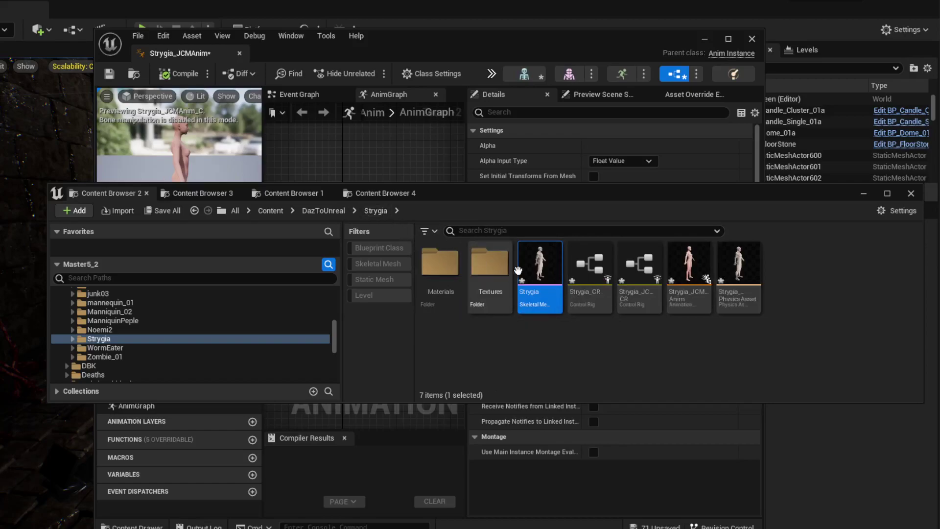
{"action": "left_click", "coordinate": [163, 211]}
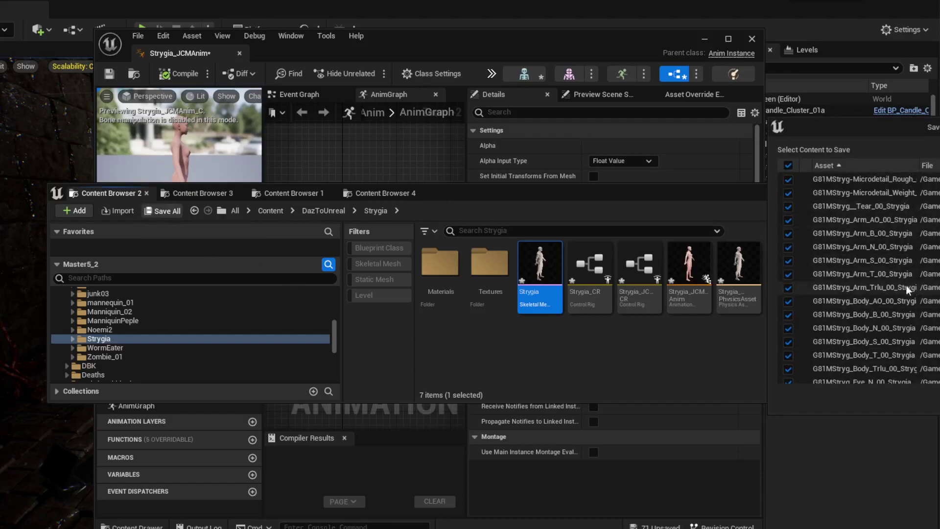
{"action": "scroll", "coordinate": [912, 292], "scroll_direction": "down", "scroll_amount": 2}
{"action": "left_click", "coordinate": [815, 386]}
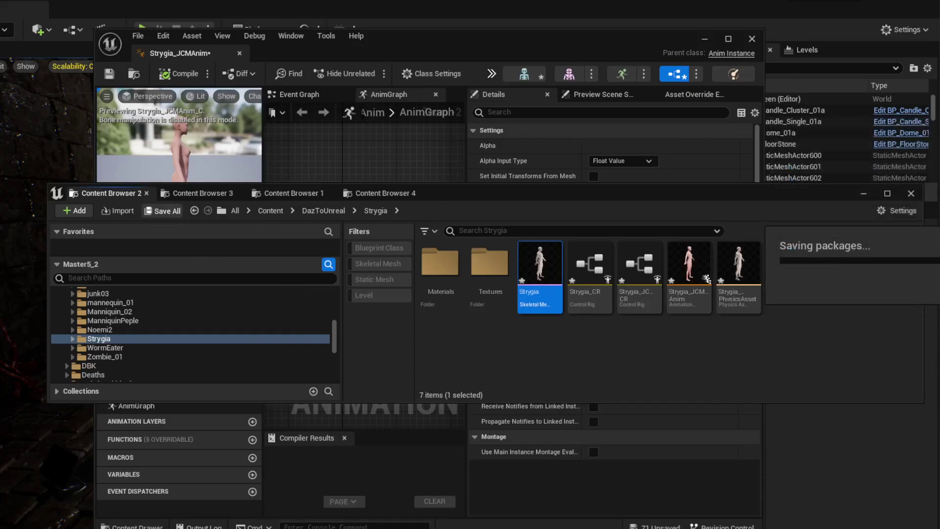
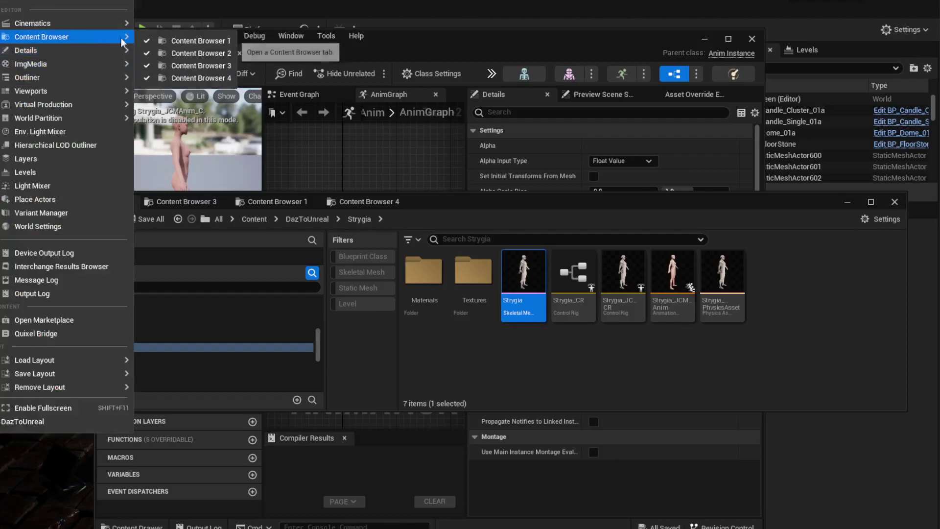
Browse to the DazToUnreal content folder and select the Strygia folder in it.
{"action": "left_click", "coordinate": [465, 202]}
{"action": "scroll", "coordinate": [121, 304], "scroll_direction": "up", "scroll_amount": 10}
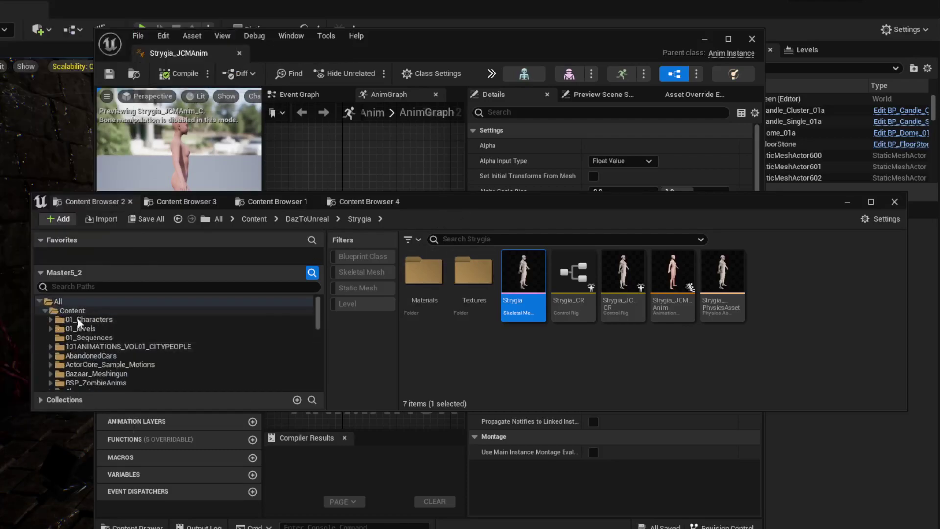
{"action": "scroll", "coordinate": [79, 321], "scroll_direction": "down", "scroll_amount": 5}
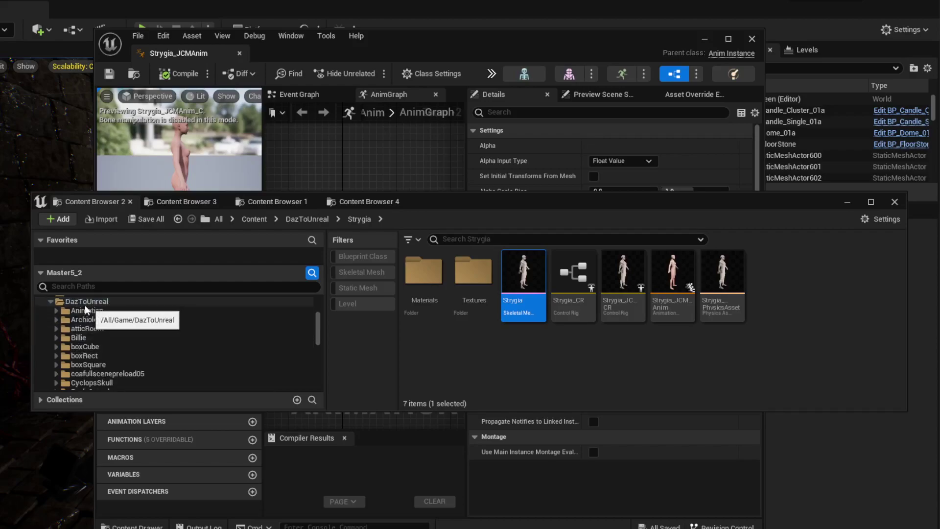
{"action": "left_click", "coordinate": [81, 304]}
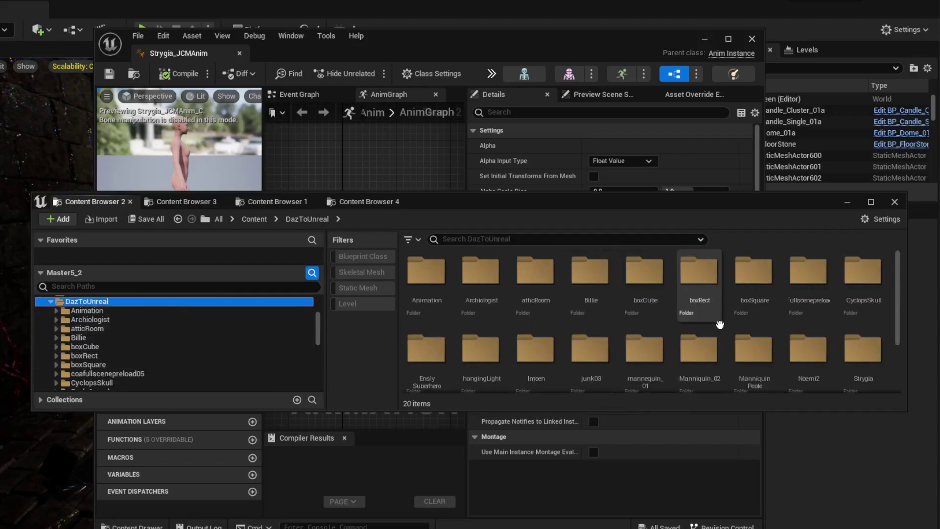
{"action": "scroll", "coordinate": [720, 265], "scroll_direction": "down", "scroll_amount": 1}
{"action": "scroll", "coordinate": [782, 341], "scroll_direction": "down", "scroll_amount": 1}
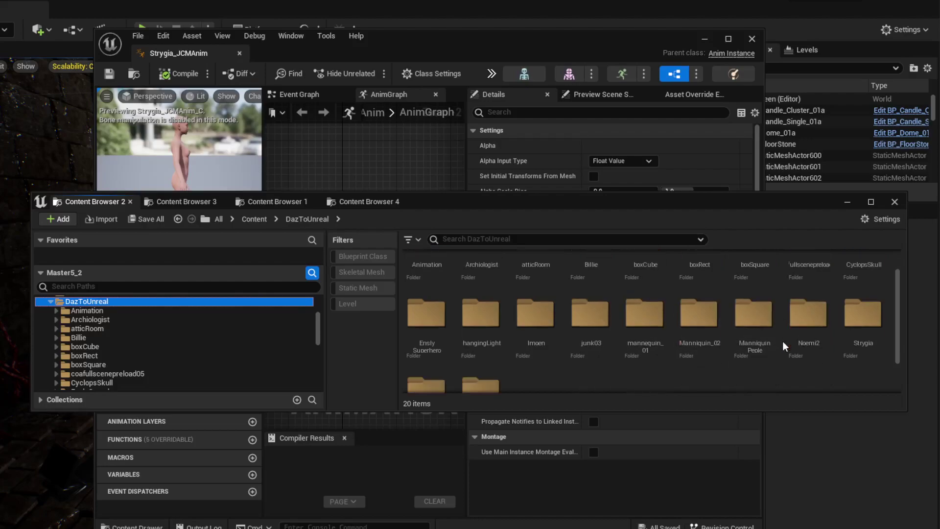
{"action": "left_click", "coordinate": [860, 302]}
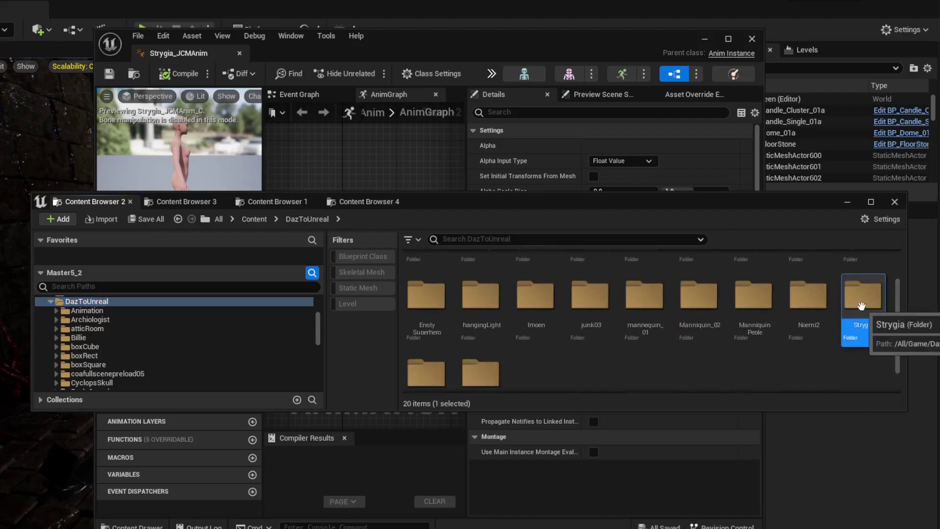
Open the Strygia content folder and close the Strygia_JCMAnim editor window.
{"action": "double_click", "coordinate": [860, 303]}
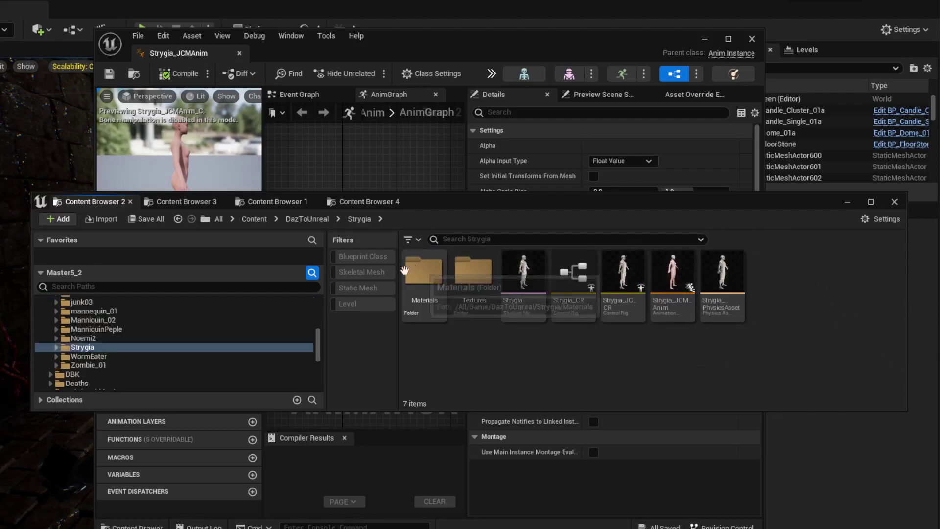
{"action": "left_click_drag", "start_coordinate": [495, 45], "coordinate": [497, 45]}
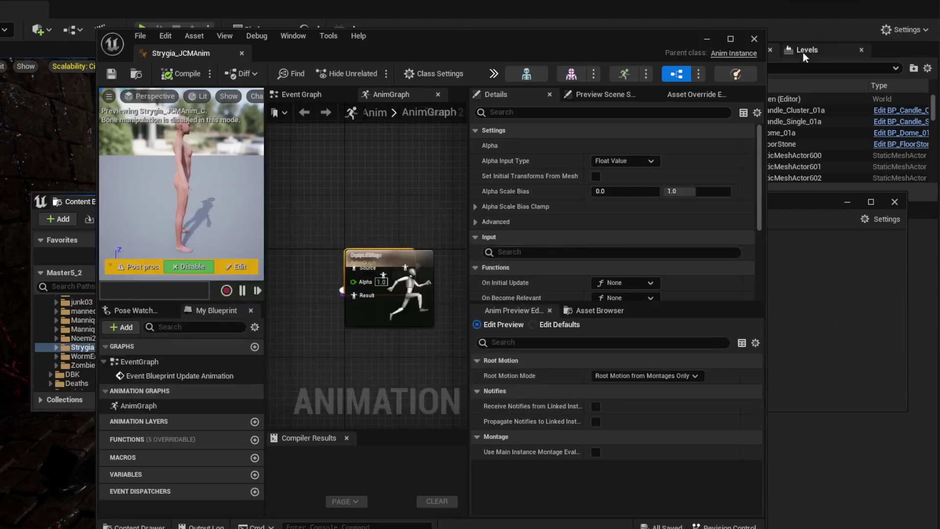
{"action": "left_click", "coordinate": [753, 38]}
{"action": "left_click_drag", "start_coordinate": [524, 201], "coordinate": [481, 203]}
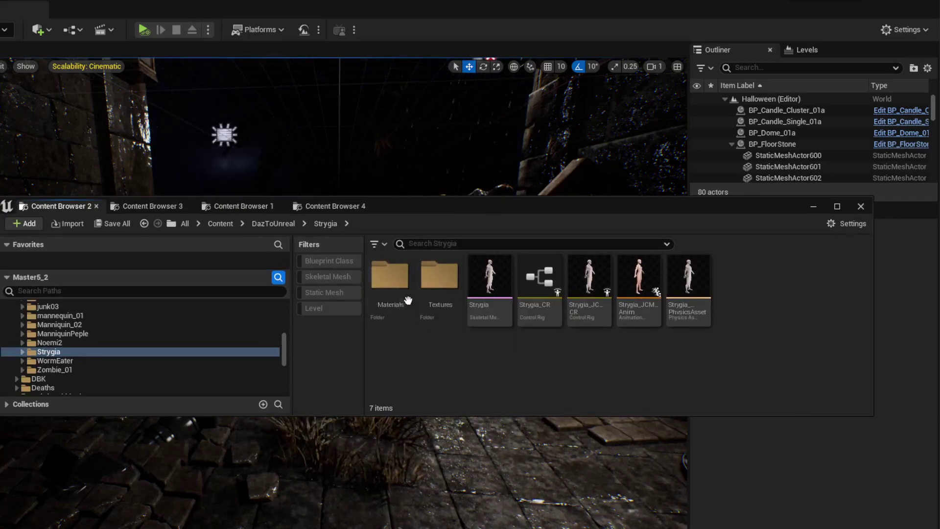
{"action": "left_click", "coordinate": [903, 31]}
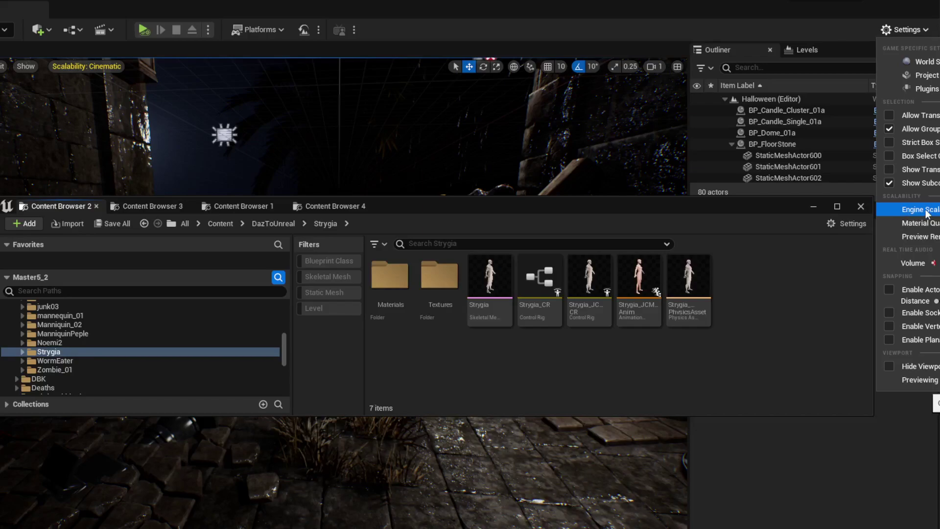
{"action": "left_click", "coordinate": [903, 30]}
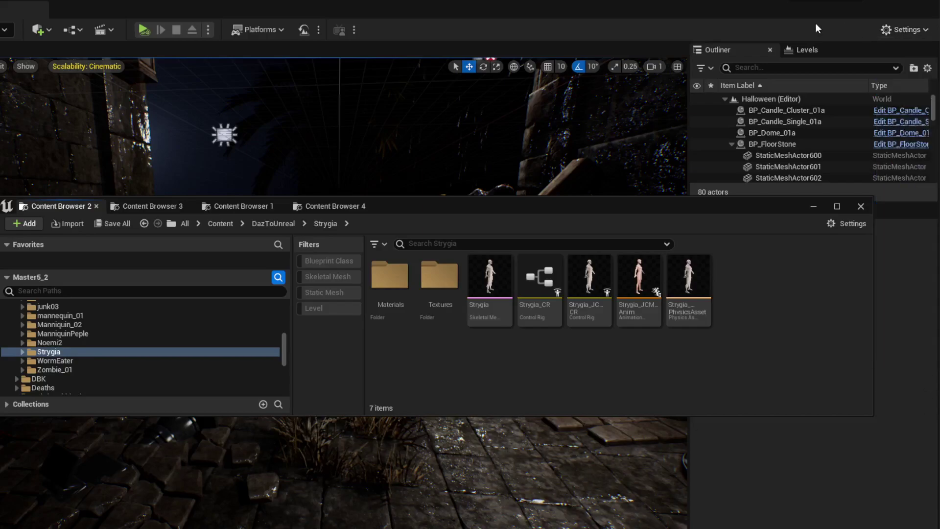
{"action": "left_click", "coordinate": [904, 30]}
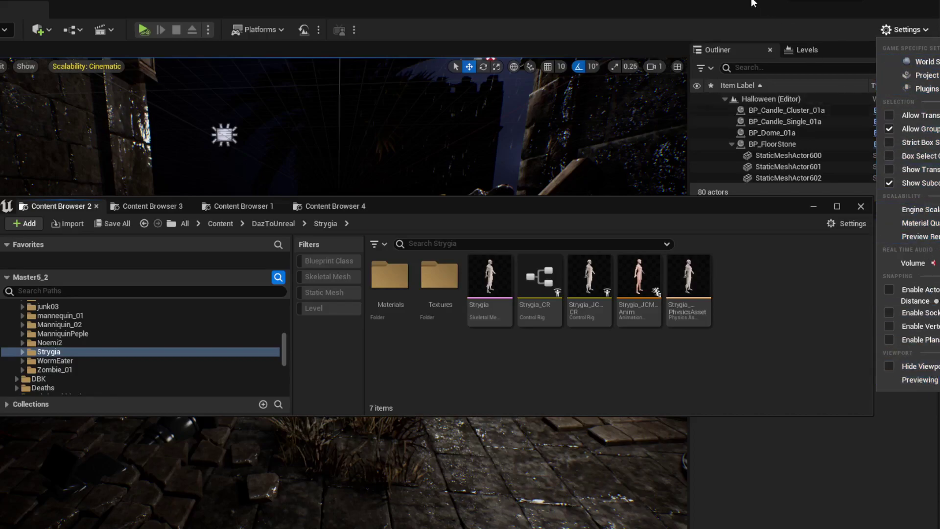
{"action": "left_click", "coordinate": [550, 218]}
{"action": "left_click_drag", "start_coordinate": [558, 206], "coordinate": [517, 209]}
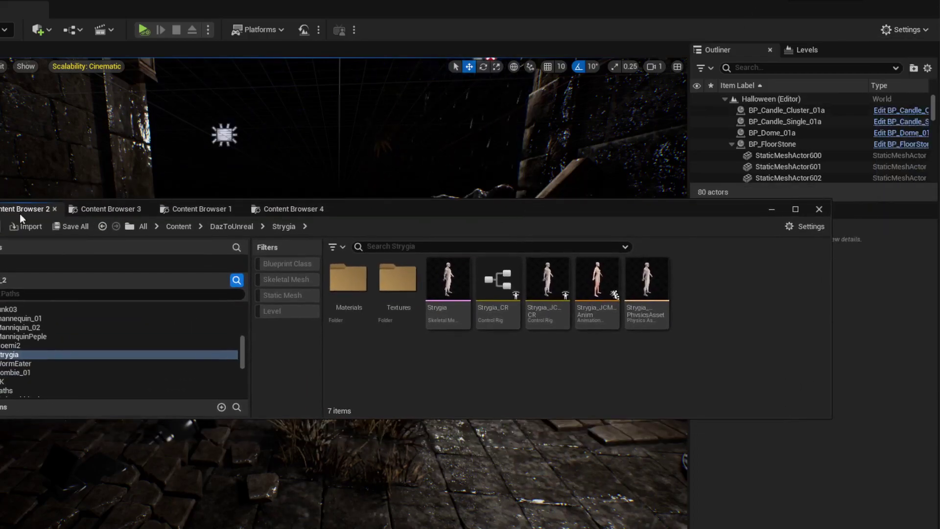
{"action": "left_click", "coordinate": [803, 227]}
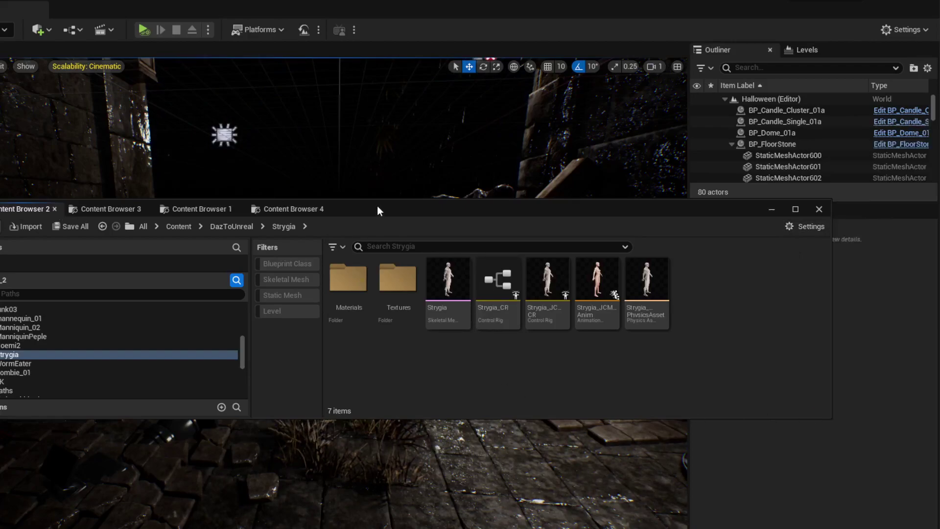
Collapse the project's Content folder in the Content Browser tree and expand Engine and its Plugins folder.
{"action": "left_click_drag", "start_coordinate": [377, 205], "coordinate": [432, 189]}
{"action": "scroll", "coordinate": [52, 316], "scroll_direction": "up", "scroll_amount": 10}
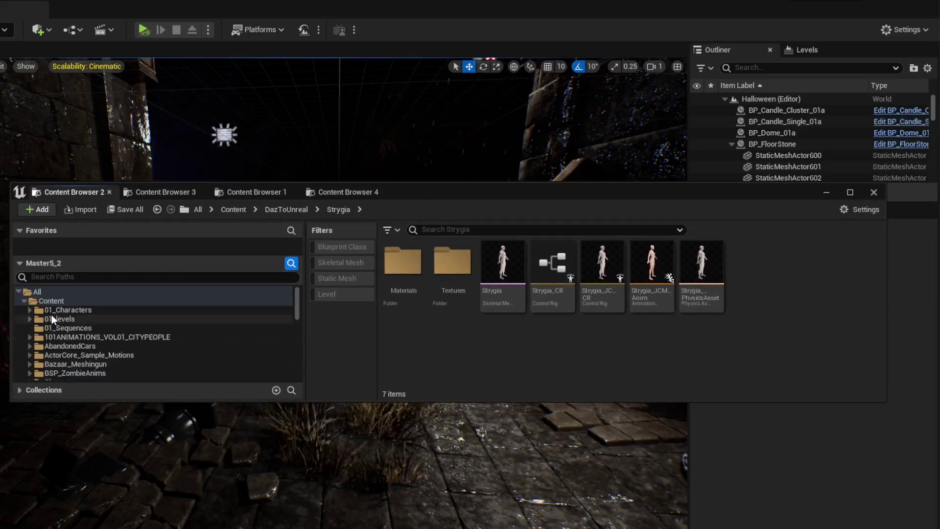
{"action": "left_click", "coordinate": [22, 299]}
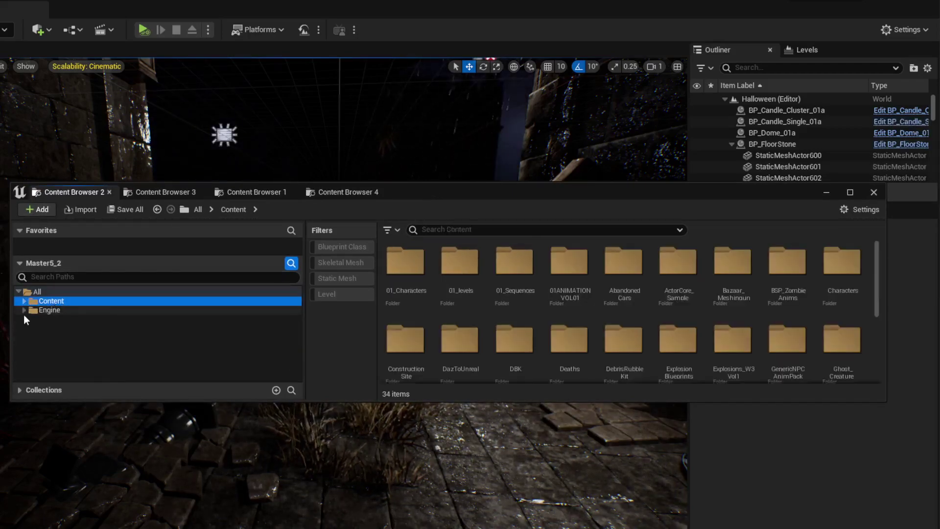
{"action": "left_click", "coordinate": [24, 310]}
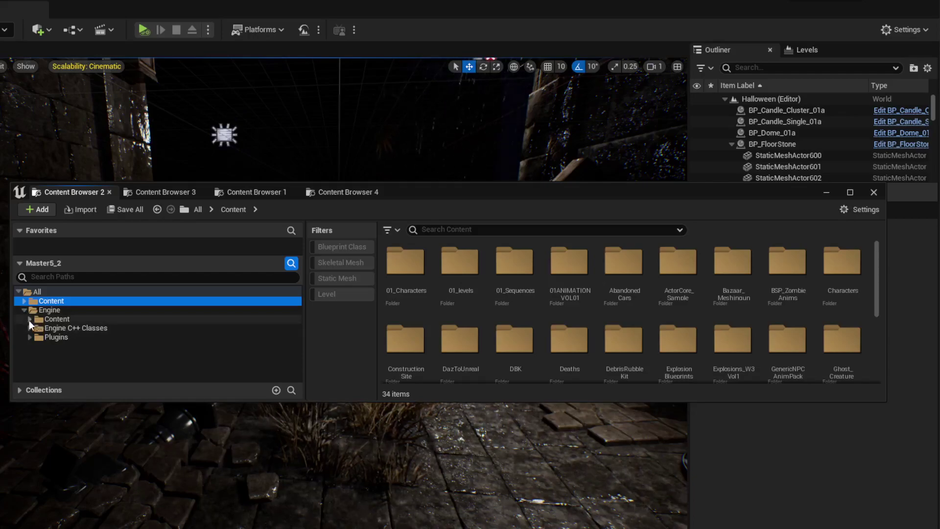
{"action": "left_click", "coordinate": [30, 337]}
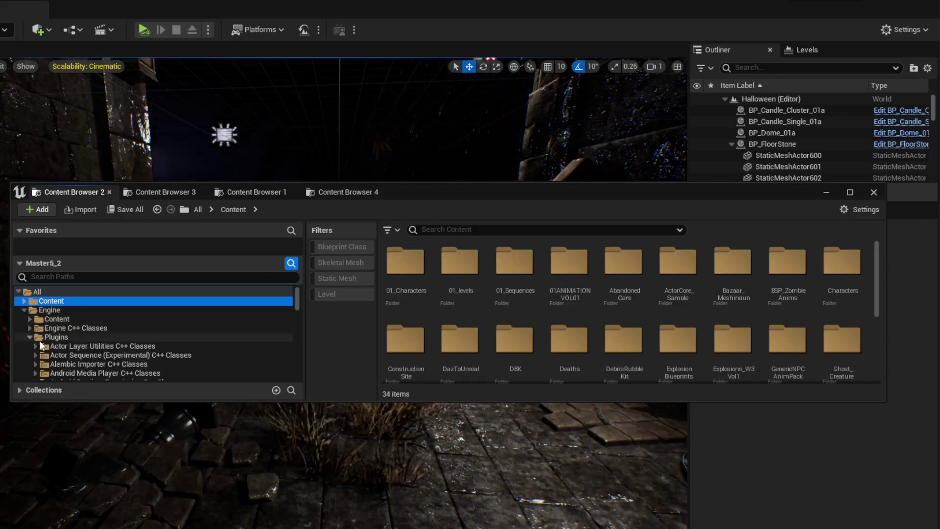
Find DazToUnreal Content among the engine plugins, open its Animation folder and select the Genesis81ArkitExample animation blueprint.
{"action": "scroll", "coordinate": [139, 369], "scroll_direction": "down", "scroll_amount": 5}
{"action": "scroll", "coordinate": [119, 342], "scroll_direction": "down", "scroll_amount": 10}
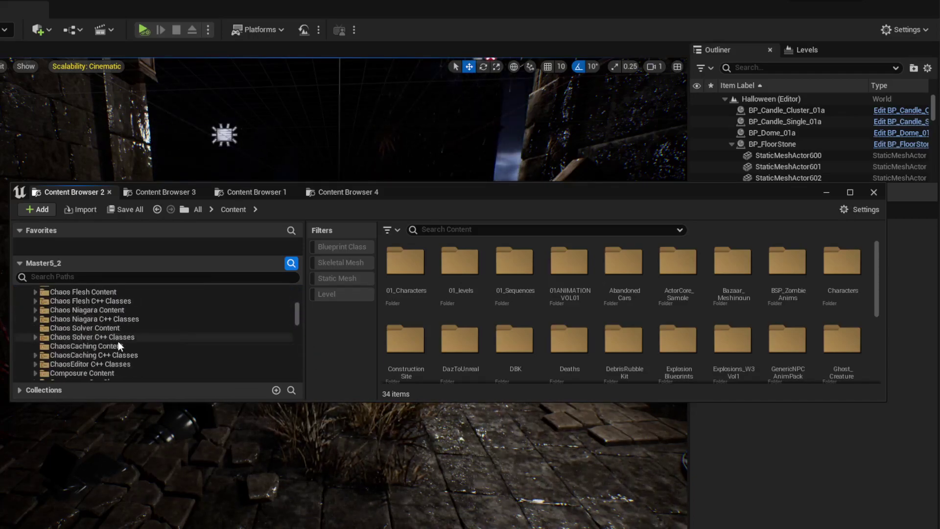
{"action": "scroll", "coordinate": [108, 334], "scroll_direction": "down", "scroll_amount": 8}
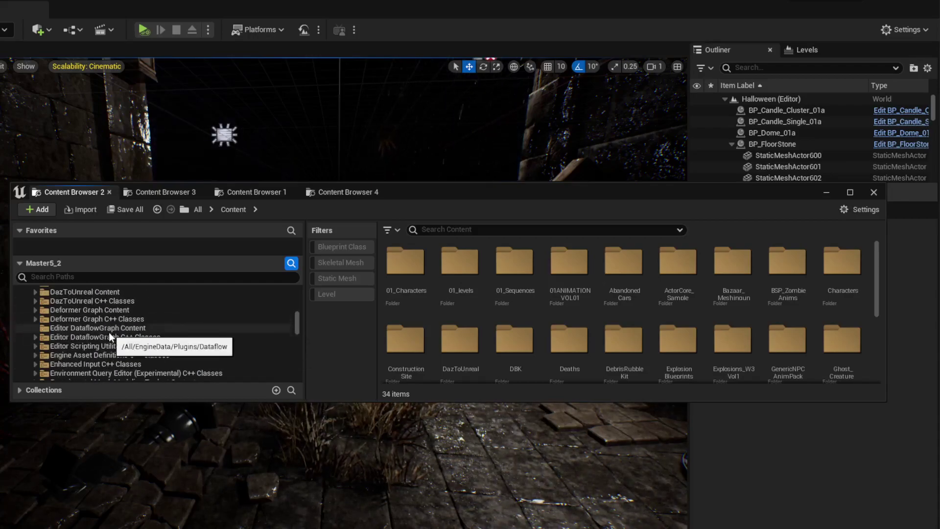
{"action": "left_click", "coordinate": [85, 292]}
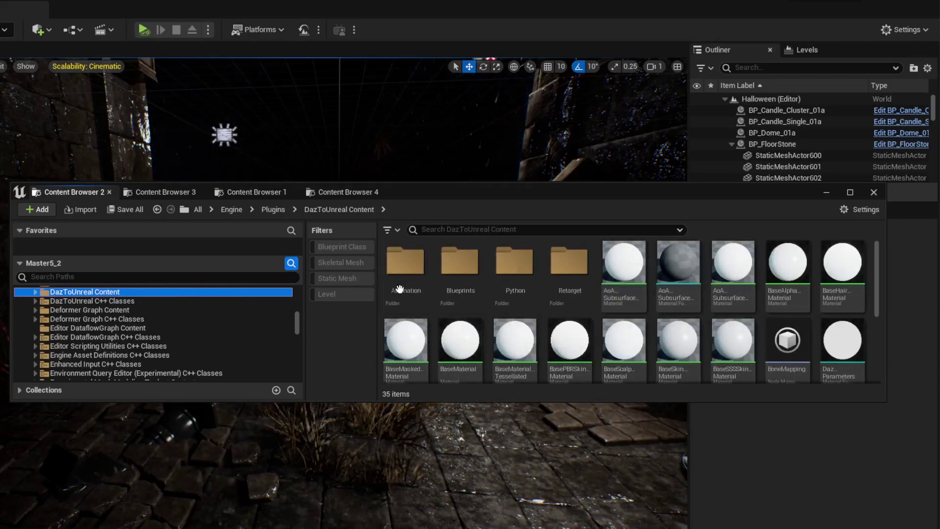
{"action": "left_click", "coordinate": [403, 267]}
{"action": "double_click", "coordinate": [402, 267]}
{"action": "left_click", "coordinate": [445, 277]}
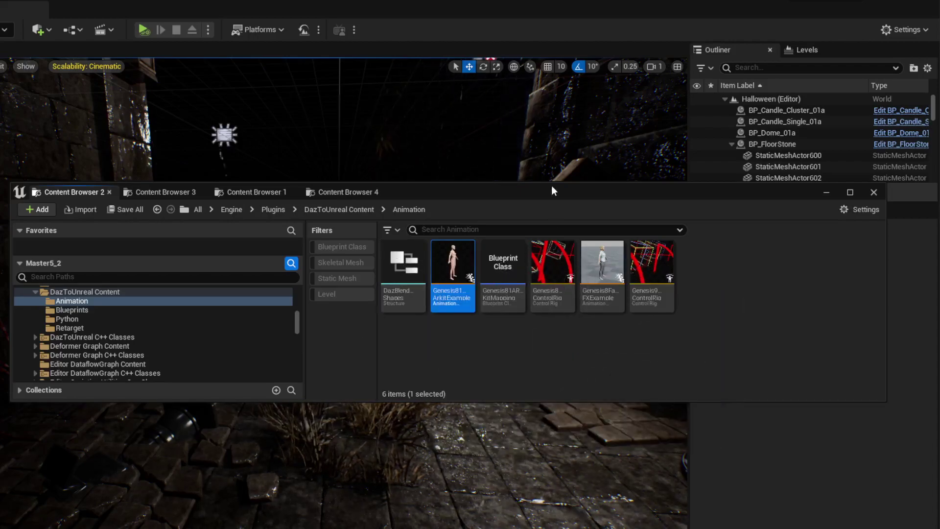
Open the Live Link window, examine the Apple AR Face Tracking source and its iPhone subject, and minimize the window.
{"action": "left_click_drag", "start_coordinate": [533, 196], "coordinate": [510, 207]}
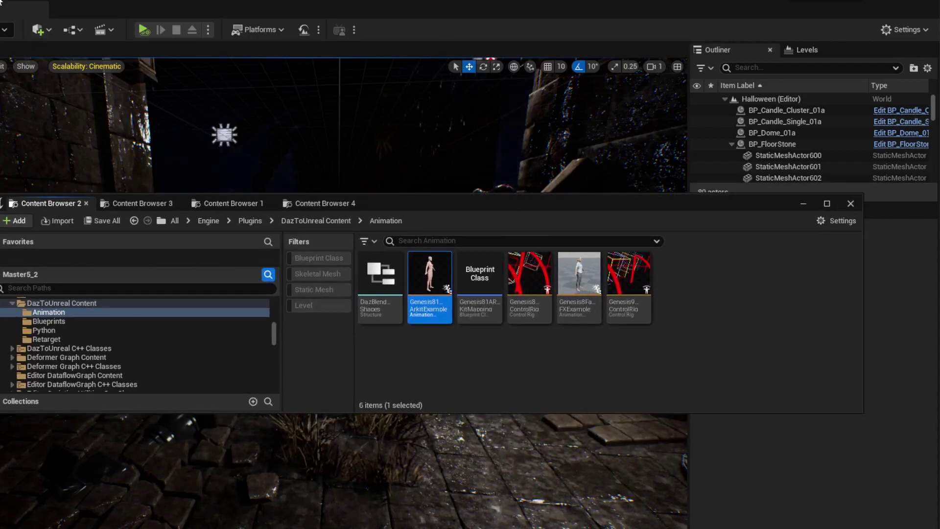
{"action": "left_click", "coordinate": [29, 9]}
{"action": "mouse_move", "coordinate": [59, 118]}
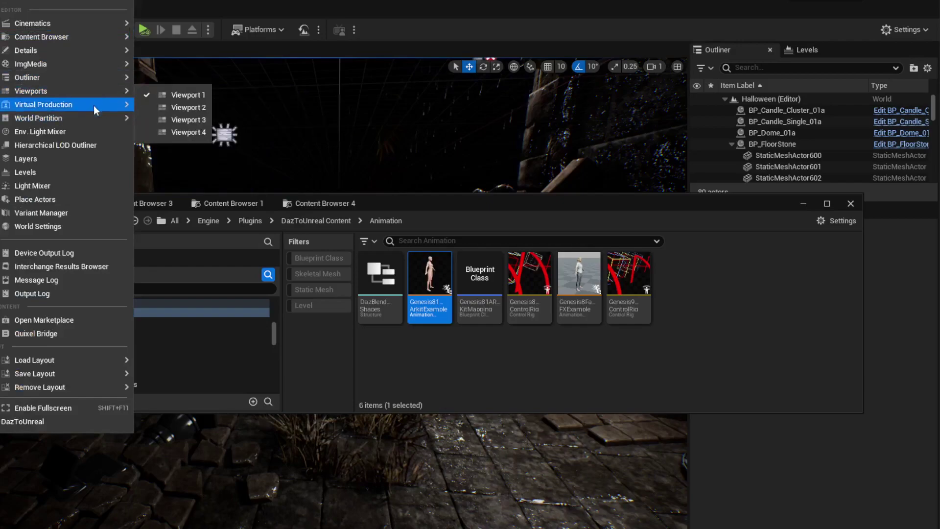
{"action": "mouse_move", "coordinate": [93, 105]}
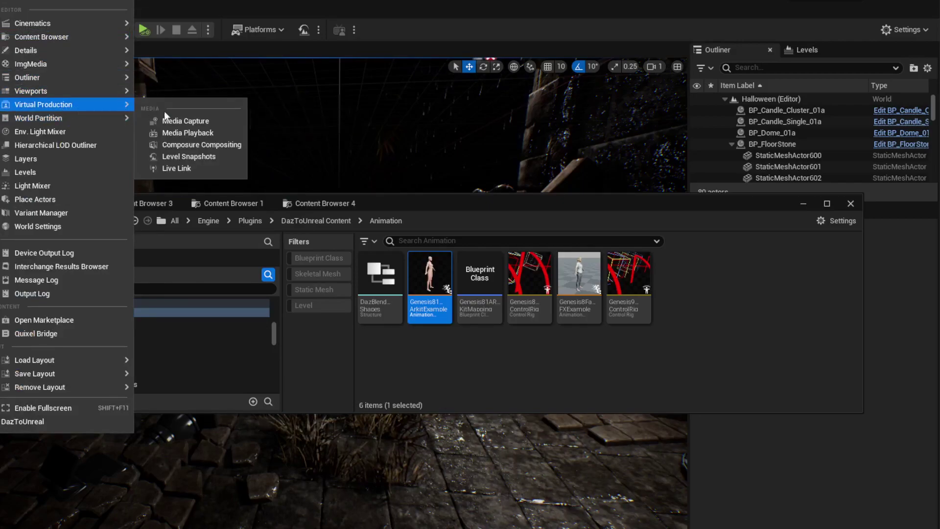
{"action": "left_click", "coordinate": [187, 168]}
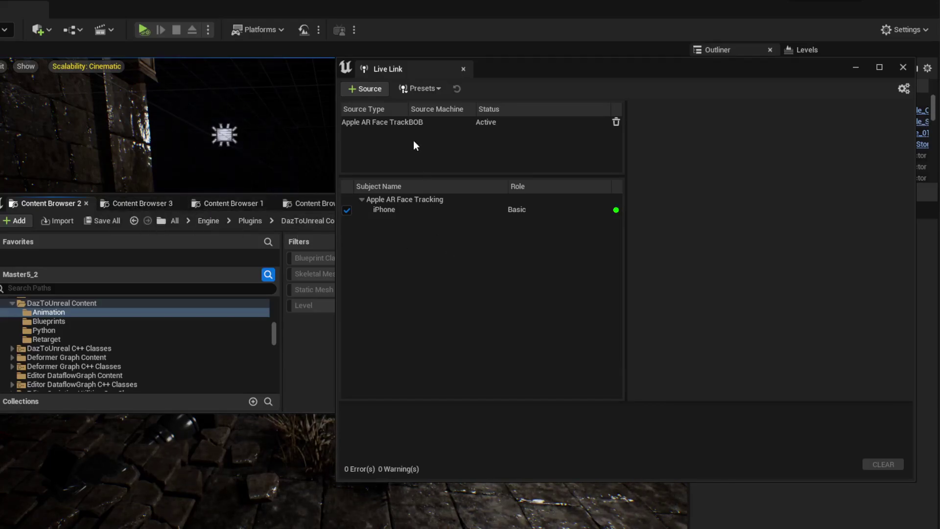
{"action": "left_click", "coordinate": [391, 122]}
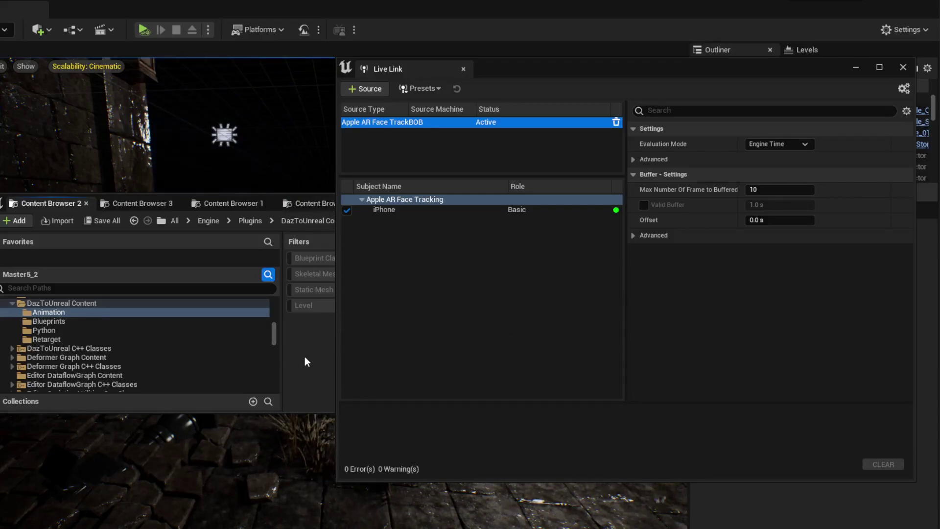
{"action": "left_click", "coordinate": [388, 210]}
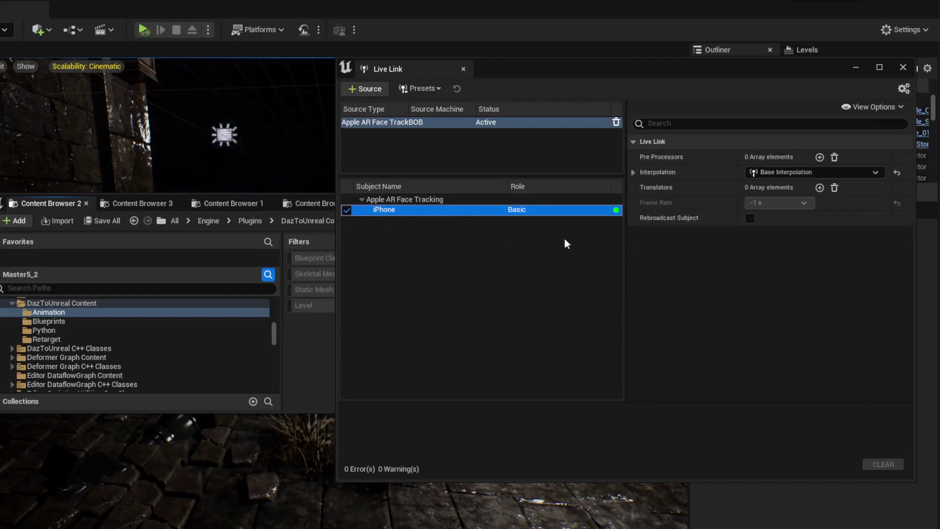
{"action": "left_click", "coordinate": [857, 69]}
Review the Content Browser's view options for showing engine and plugin content.
{"action": "left_click_drag", "start_coordinate": [540, 203], "coordinate": [525, 157]}
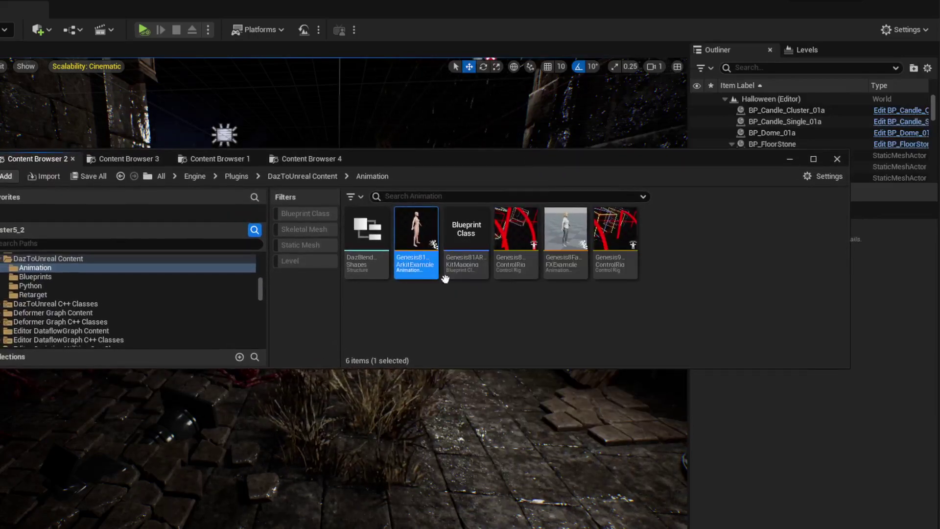
{"action": "scroll", "coordinate": [60, 286], "scroll_direction": "down", "scroll_amount": 1}
{"action": "scroll", "coordinate": [61, 281], "scroll_direction": "up", "scroll_amount": 4}
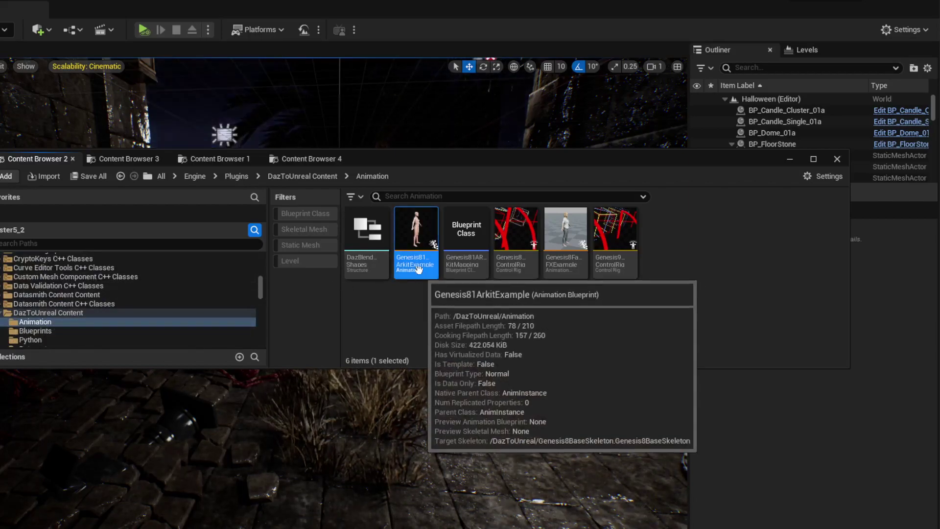
{"action": "left_click", "coordinate": [819, 175]}
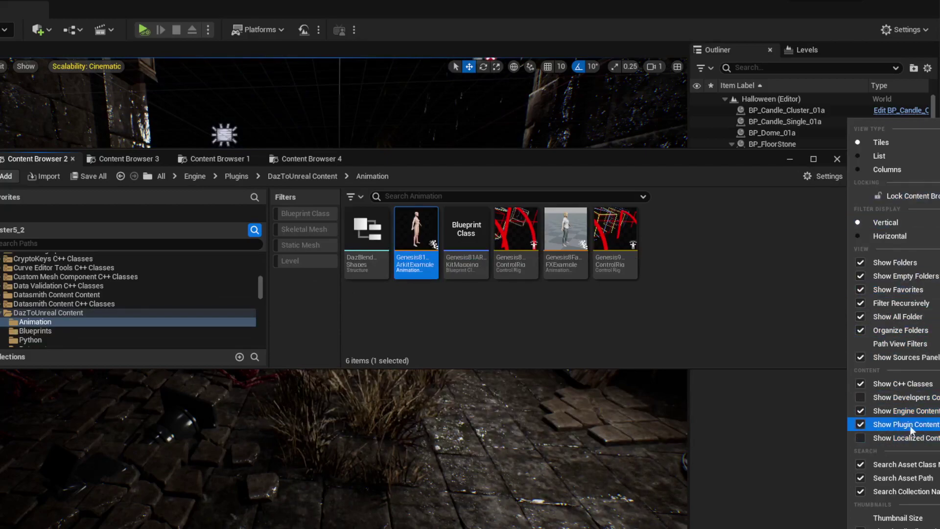
{"action": "left_click", "coordinate": [506, 299]}
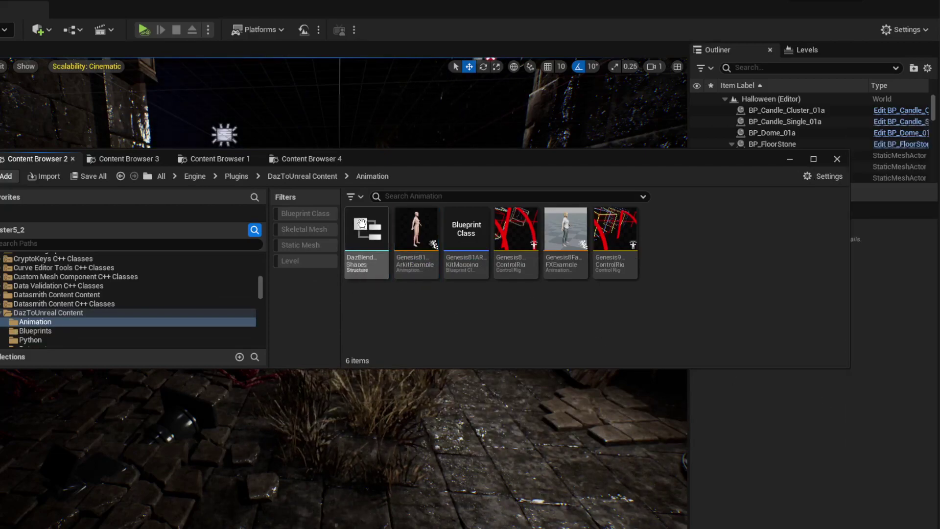
Reopen the Animation folder of DazToUnreal Content and open the Genesis81ArkitExample animation blueprint.
{"action": "left_click", "coordinate": [296, 176]}
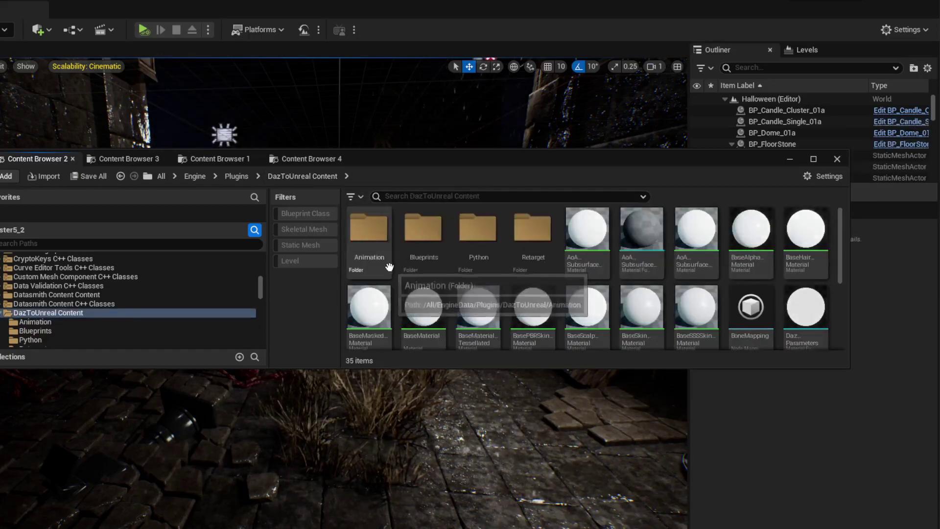
{"action": "double_click", "coordinate": [371, 224]}
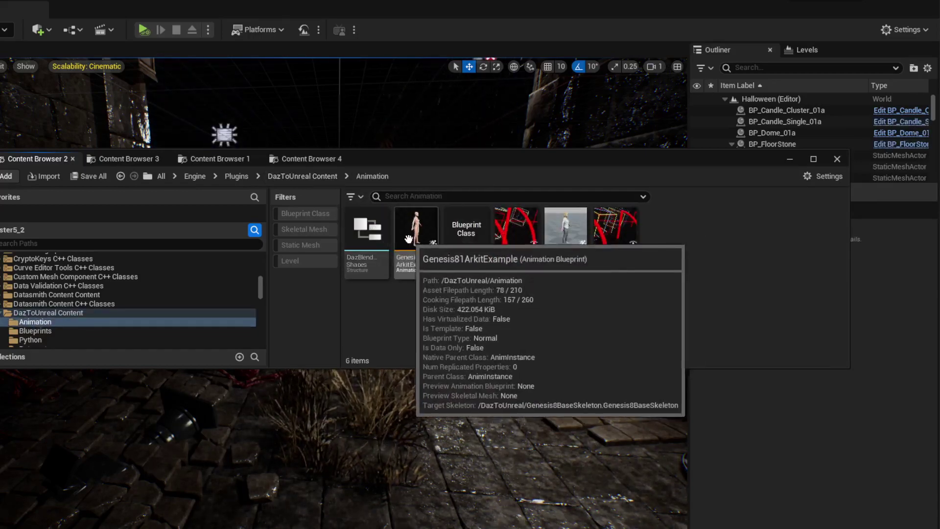
{"action": "mouse_move", "coordinate": [419, 237]}
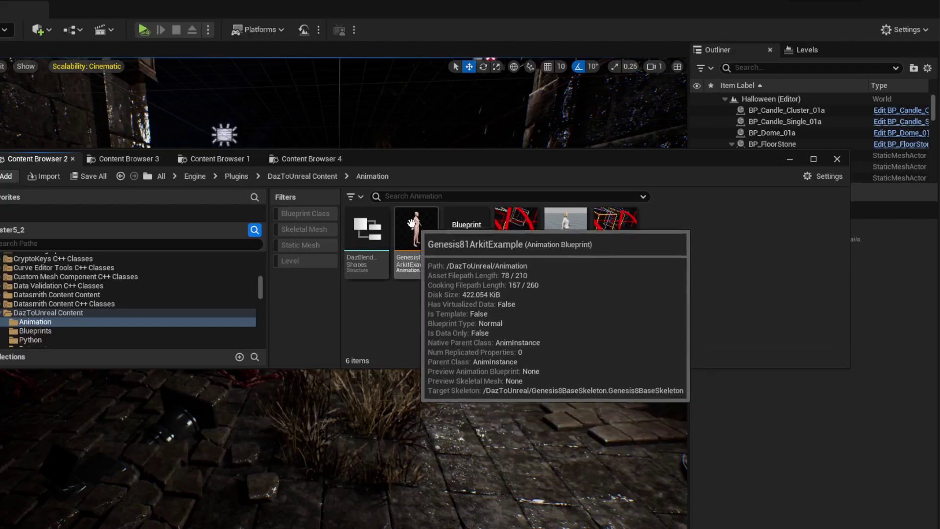
{"action": "double_click", "coordinate": [416, 225]}
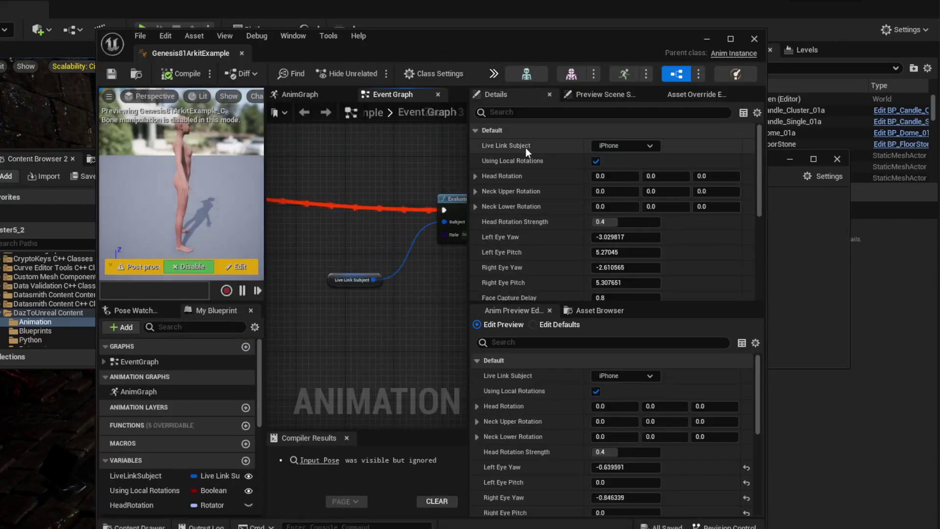
Inspect the default value of the Live Link Subject variable node in the Event Graph and widen the blueprint editor window.
{"action": "scroll", "coordinate": [702, 275], "scroll_direction": "down", "scroll_amount": 5}
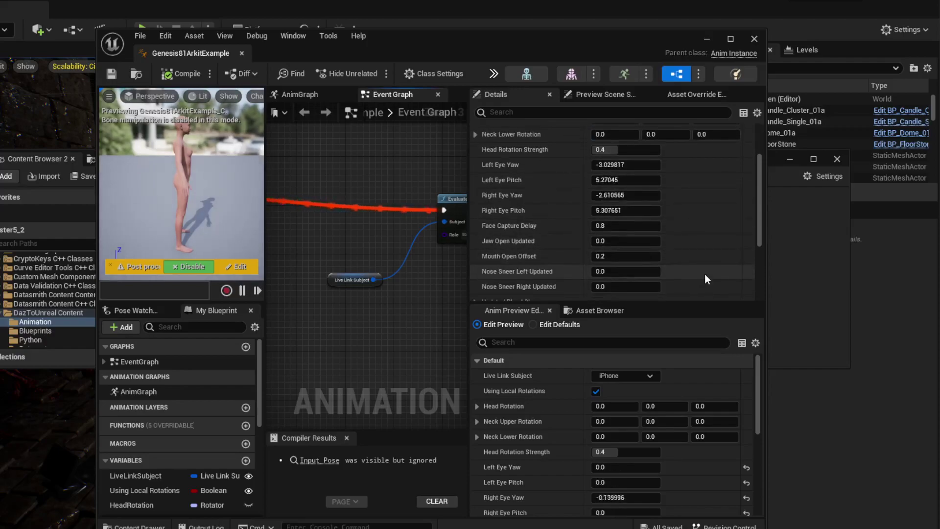
{"action": "scroll", "coordinate": [704, 274], "scroll_direction": "up", "scroll_amount": 5}
{"action": "left_click", "coordinate": [348, 278]}
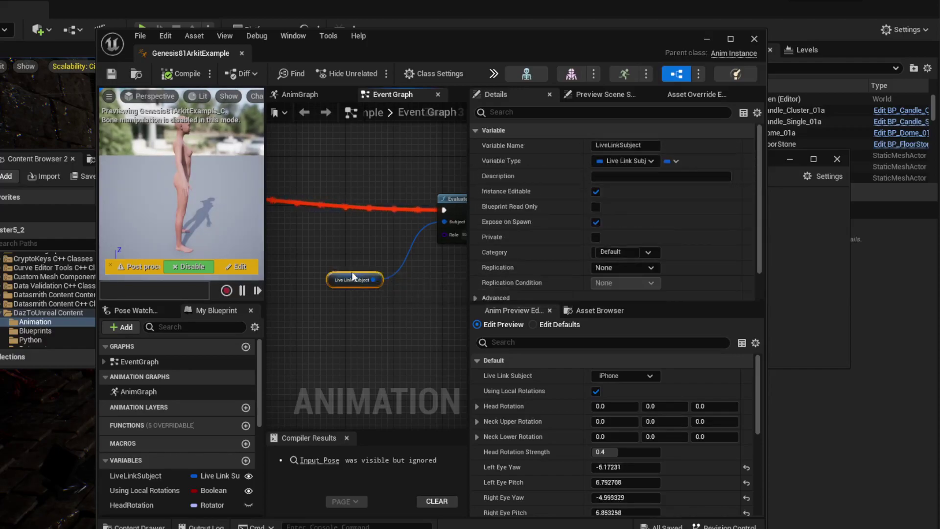
{"action": "scroll", "coordinate": [712, 265], "scroll_direction": "down", "scroll_amount": 2}
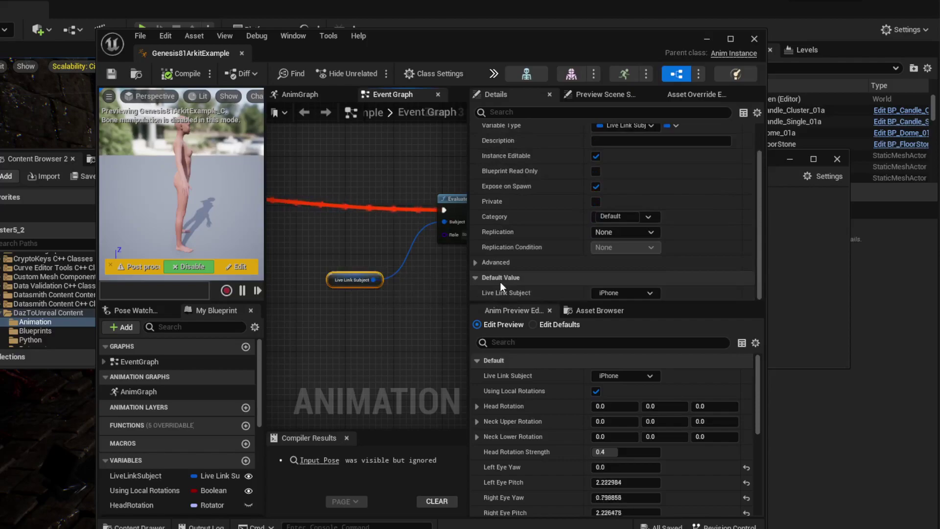
{"action": "scroll", "coordinate": [343, 360], "scroll_direction": "down", "scroll_amount": 6}
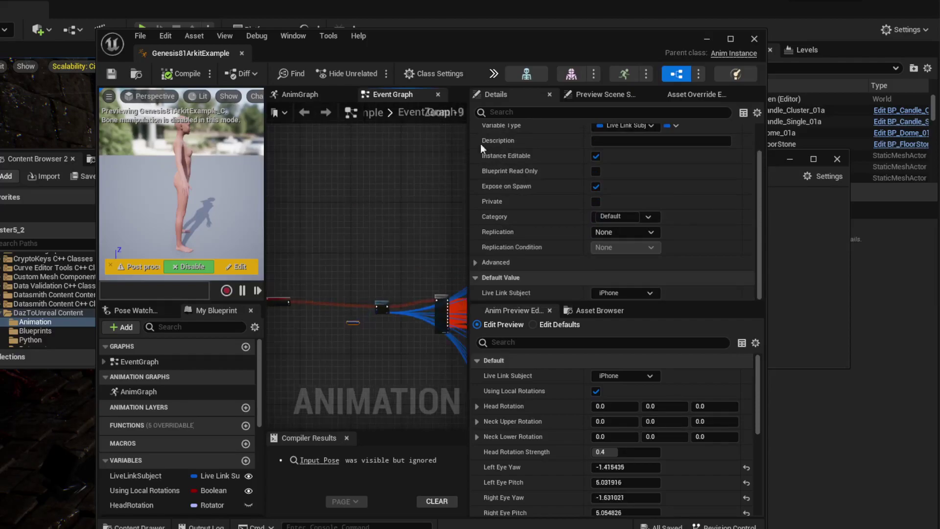
{"action": "left_click_drag", "start_coordinate": [766, 166], "coordinate": [928, 166]}
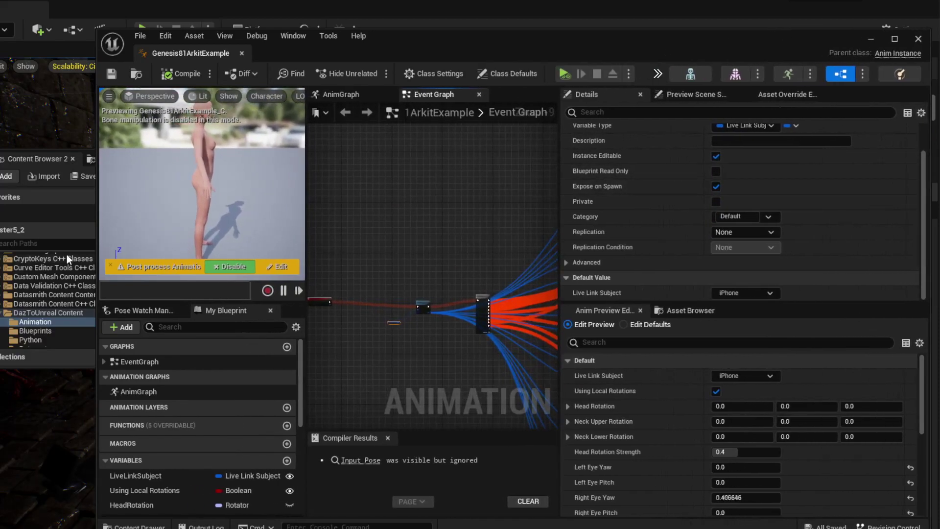
Enlarge the graph area of the Genesis81ArkitExample editor, look over the AnimGraph, and return to the Event Graph.
{"action": "left_click_drag", "start_coordinate": [98, 239], "coordinate": [0, 239]}
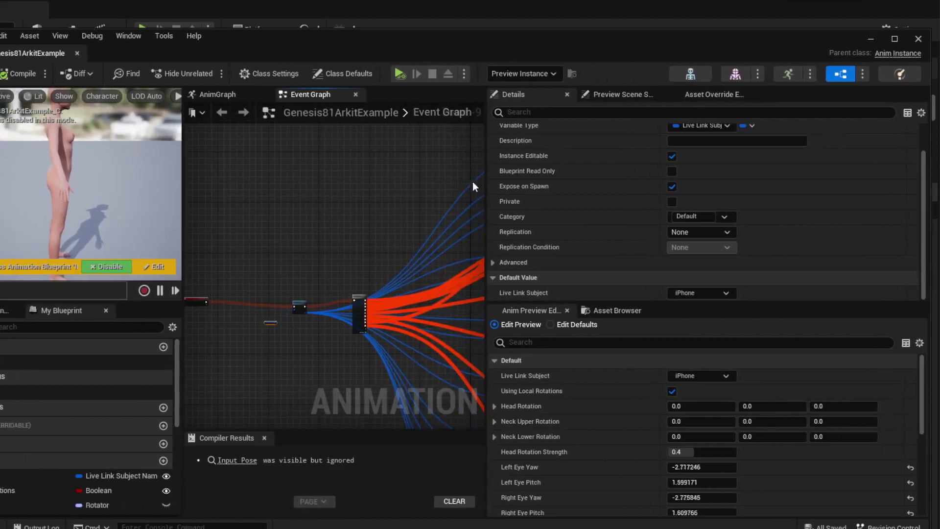
{"action": "left_click_drag", "start_coordinate": [486, 182], "coordinate": [624, 182]}
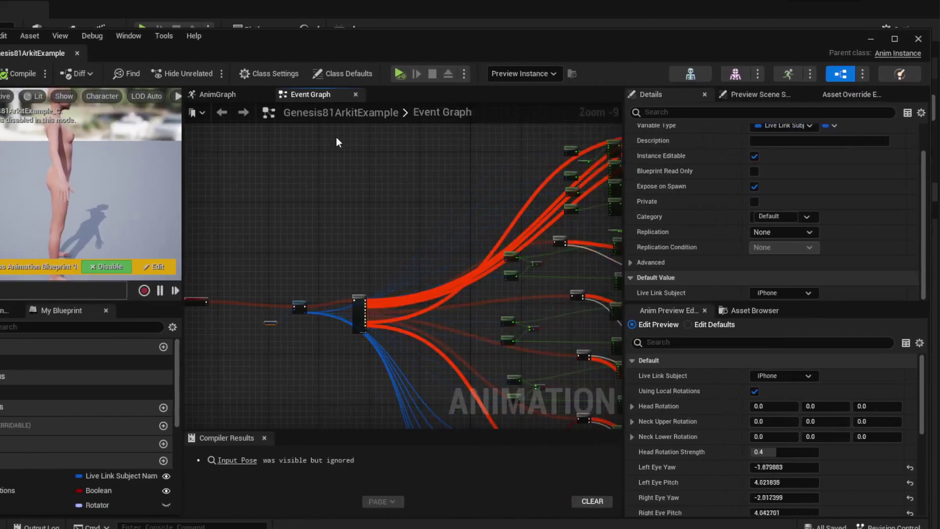
{"action": "left_click", "coordinate": [436, 113]}
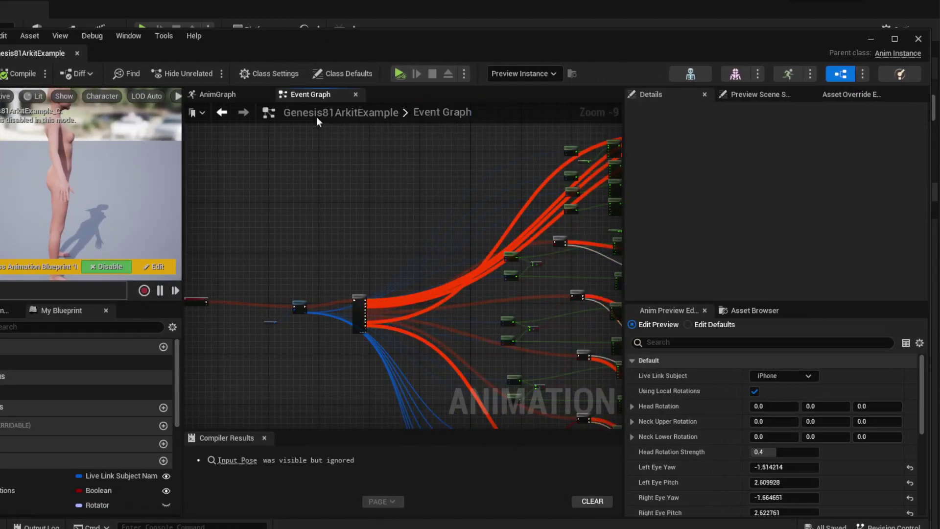
{"action": "left_click", "coordinate": [227, 95]}
{"action": "scroll", "coordinate": [313, 218], "scroll_direction": "up", "scroll_amount": 5}
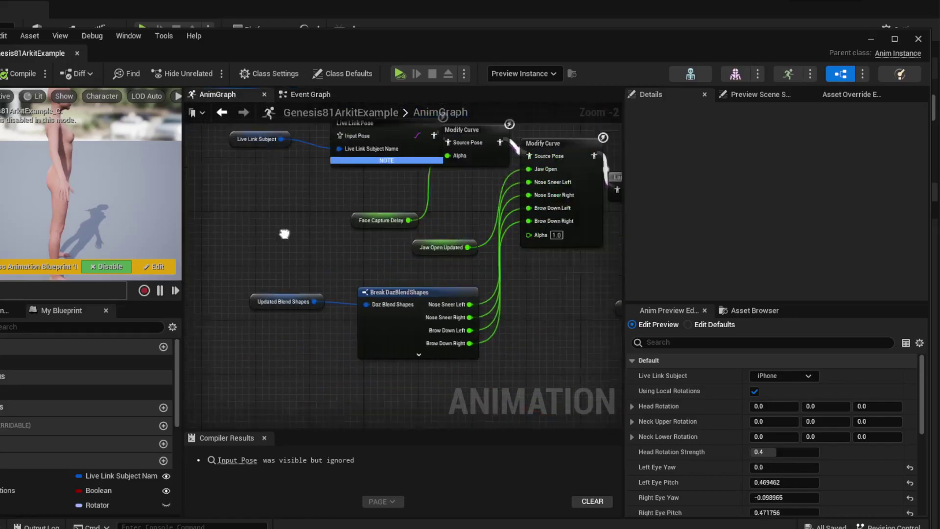
{"action": "left_click", "coordinate": [319, 93]}
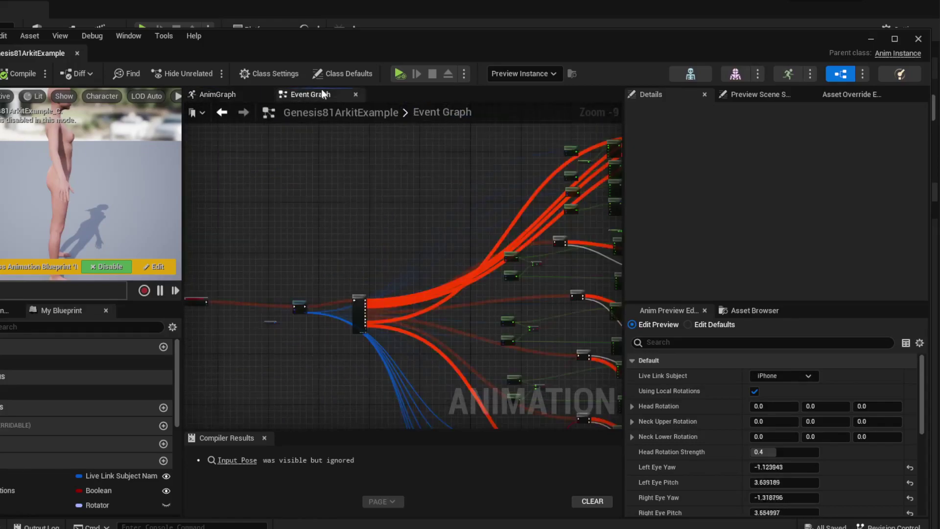
Select the Live Link Subject variable node feeding the Evaluate node in the Event Graph and choose iPhone as its default value.
{"action": "scroll", "coordinate": [299, 240], "scroll_direction": "up", "scroll_amount": 6}
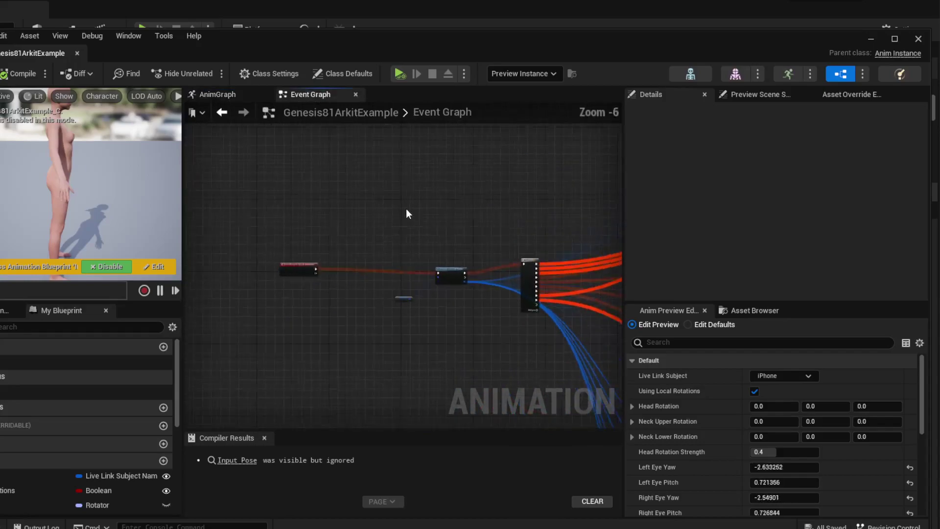
{"action": "right_click_drag", "start_coordinate": [438, 265], "coordinate": [496, 102]}
{"action": "right_click_drag", "start_coordinate": [392, 249], "coordinate": [406, 255]}
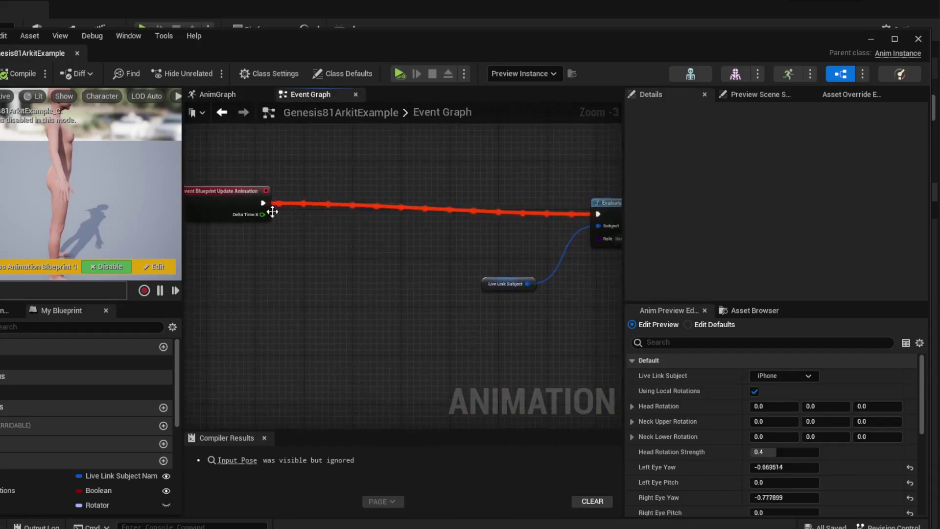
{"action": "left_click", "coordinate": [501, 284]}
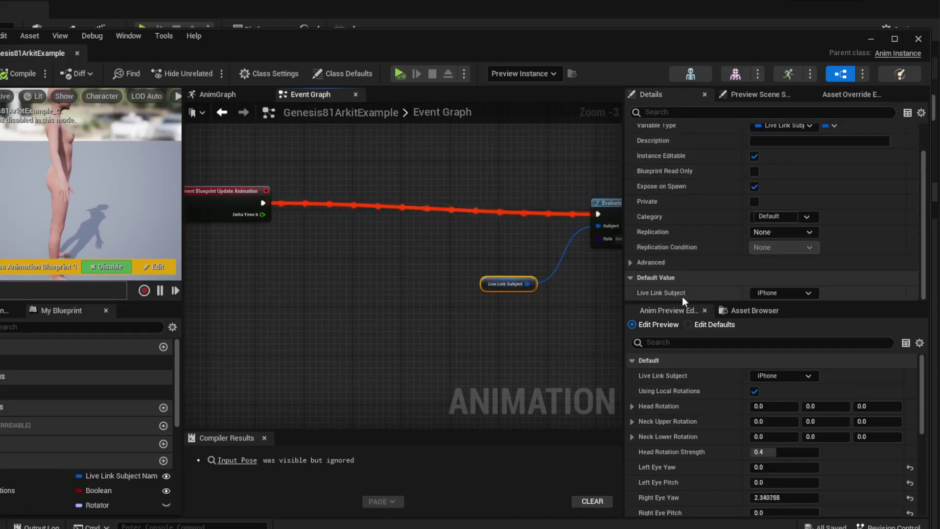
{"action": "left_click", "coordinate": [809, 293]}
{"action": "left_click", "coordinate": [762, 326]}
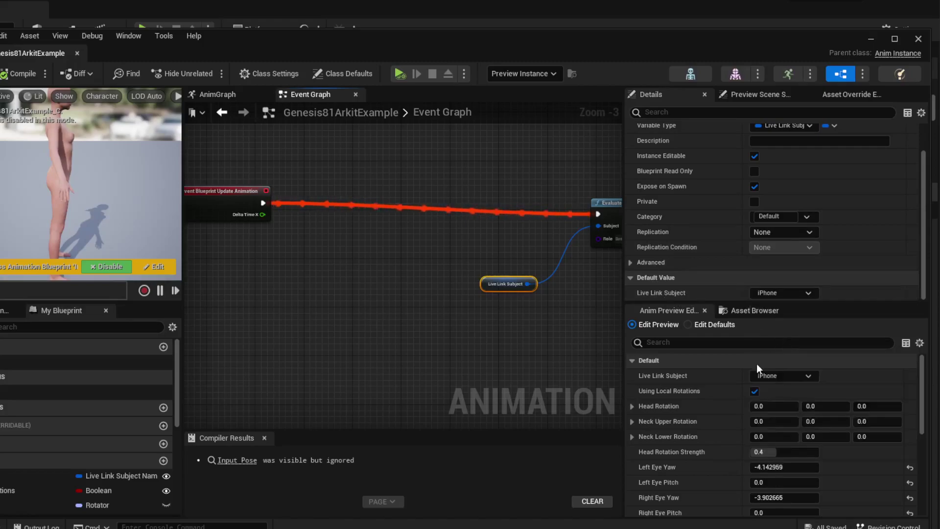
Compile and save the Genesis81ArkitExample animation blueprint and close its editor.
{"action": "left_click", "coordinate": [22, 74]}
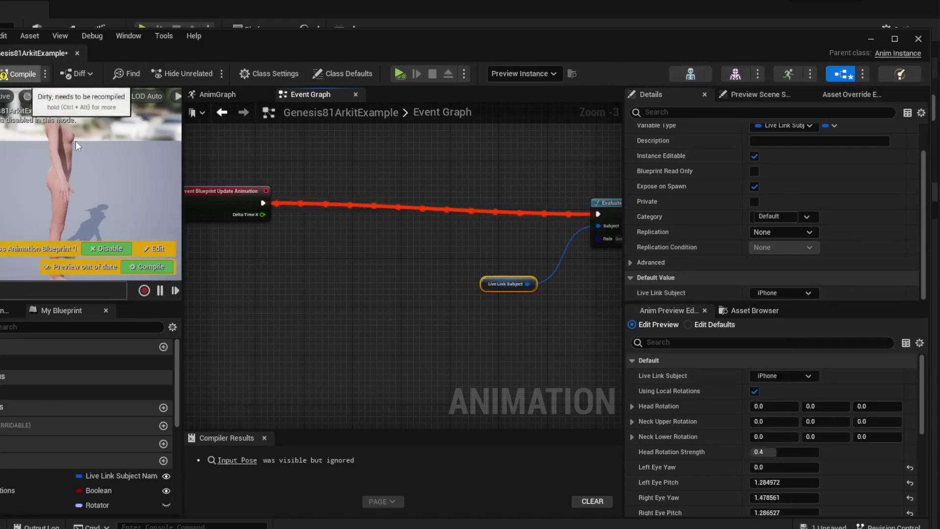
{"action": "key", "text": "ctrl+s"}
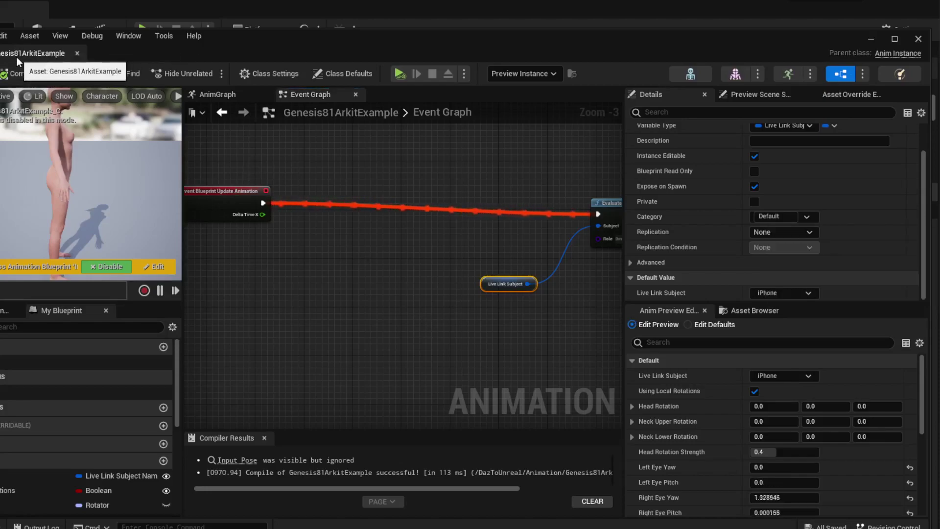
{"action": "left_click", "coordinate": [918, 39]}
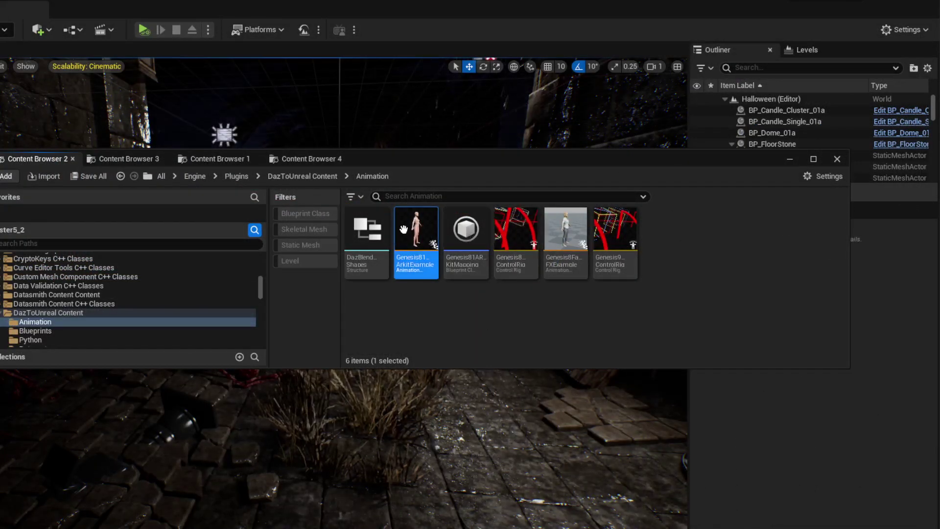
Switch to Content Browser 3 and go to the project's top-level Content folder.
{"action": "left_click", "coordinate": [130, 158]}
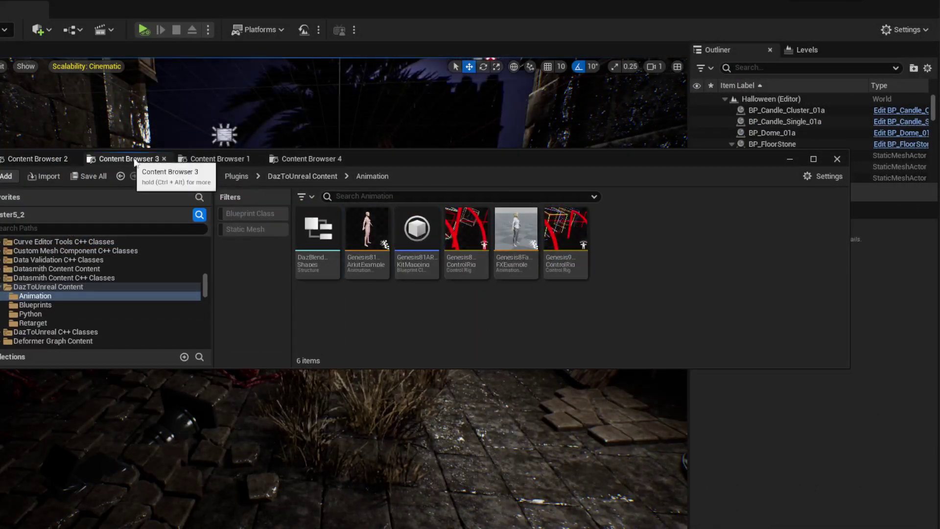
{"action": "left_click", "coordinate": [210, 160]}
{"action": "left_click", "coordinate": [14, 161]}
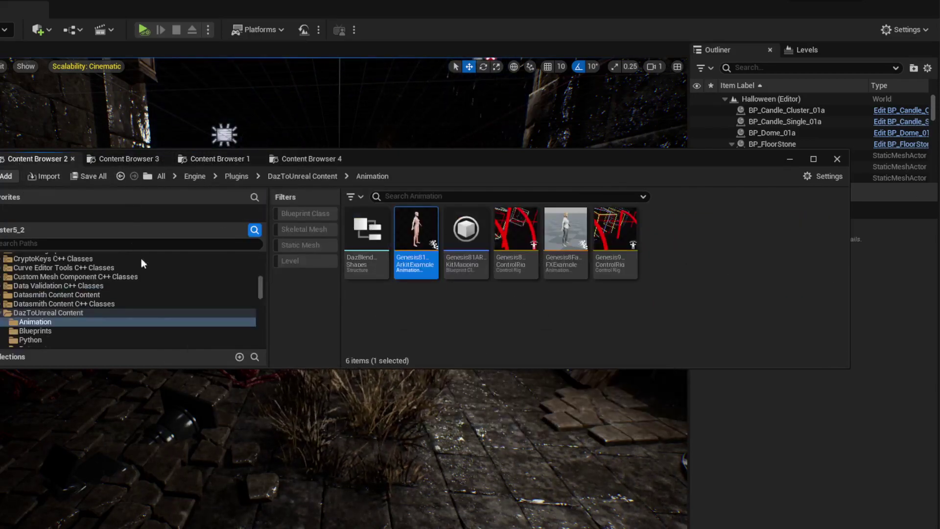
{"action": "left_click", "coordinate": [129, 158]}
{"action": "scroll", "coordinate": [66, 280], "scroll_direction": "up", "scroll_amount": 5}
{"action": "scroll", "coordinate": [66, 280], "scroll_direction": "up", "scroll_amount": 3}
{"action": "left_click_drag", "start_coordinate": [206, 275], "coordinate": [201, 220]}
{"action": "left_click", "coordinate": [27, 252]}
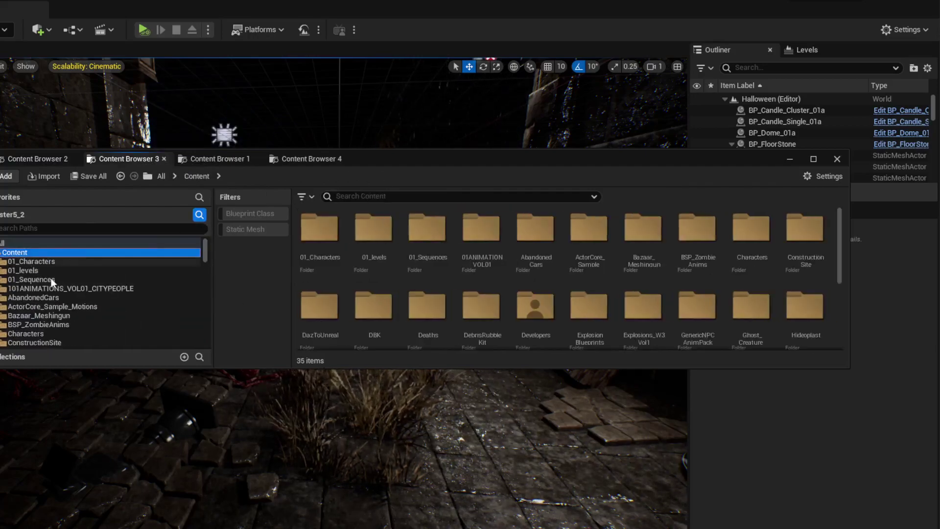
Open the Strygia folder inside the project's DazToUnreal folder.
{"action": "scroll", "coordinate": [54, 281], "scroll_direction": "down", "scroll_amount": 5}
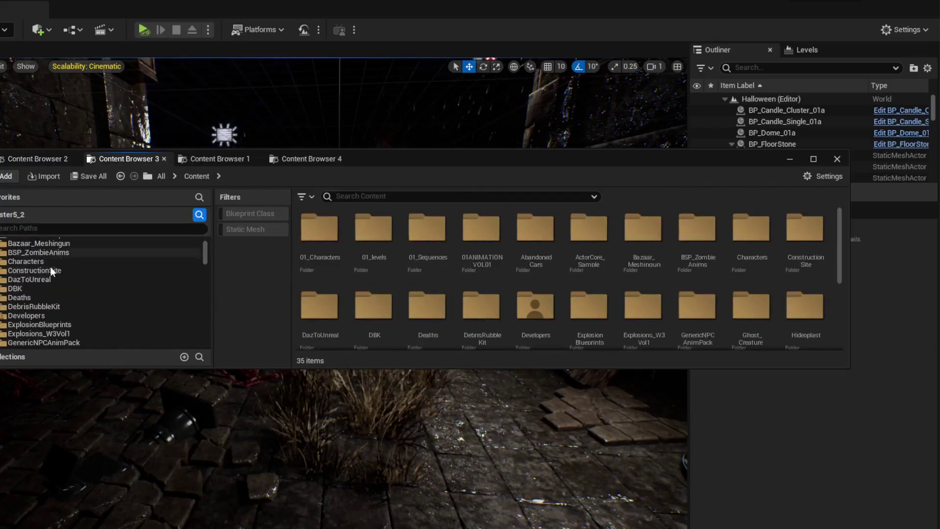
{"action": "scroll", "coordinate": [54, 299], "scroll_direction": "up", "scroll_amount": 1}
{"action": "scroll", "coordinate": [53, 297], "scroll_direction": "up", "scroll_amount": 2}
{"action": "scroll", "coordinate": [53, 298], "scroll_direction": "down", "scroll_amount": 8}
{"action": "scroll", "coordinate": [53, 298], "scroll_direction": "down", "scroll_amount": 3}
{"action": "scroll", "coordinate": [52, 297], "scroll_direction": "up", "scroll_amount": 5}
{"action": "scroll", "coordinate": [52, 291], "scroll_direction": "up", "scroll_amount": 1}
{"action": "left_click", "coordinate": [15, 261]}
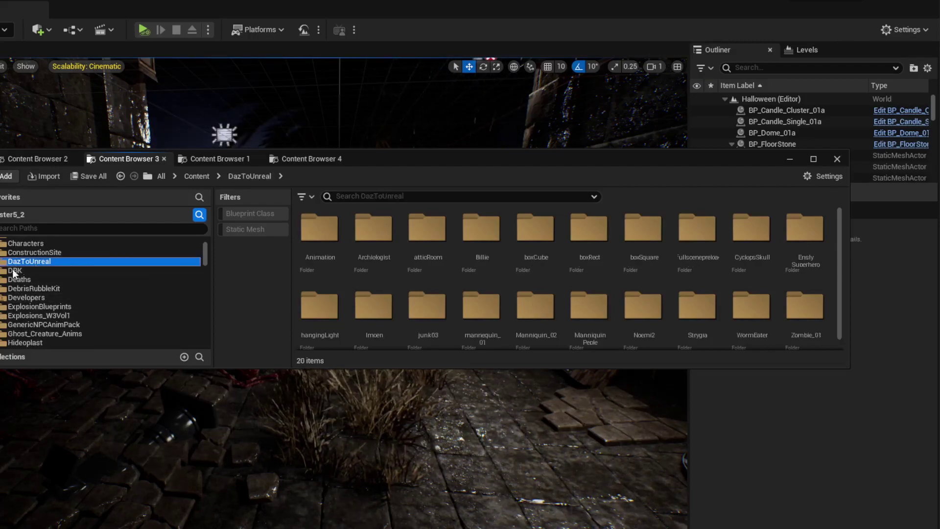
{"action": "scroll", "coordinate": [705, 306], "scroll_direction": "down", "scroll_amount": 1}
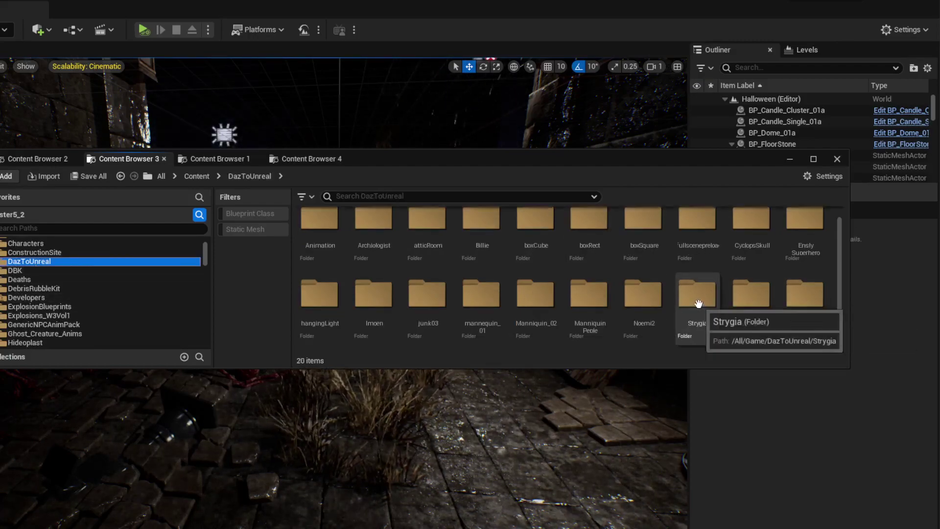
{"action": "double_click", "coordinate": [698, 303]}
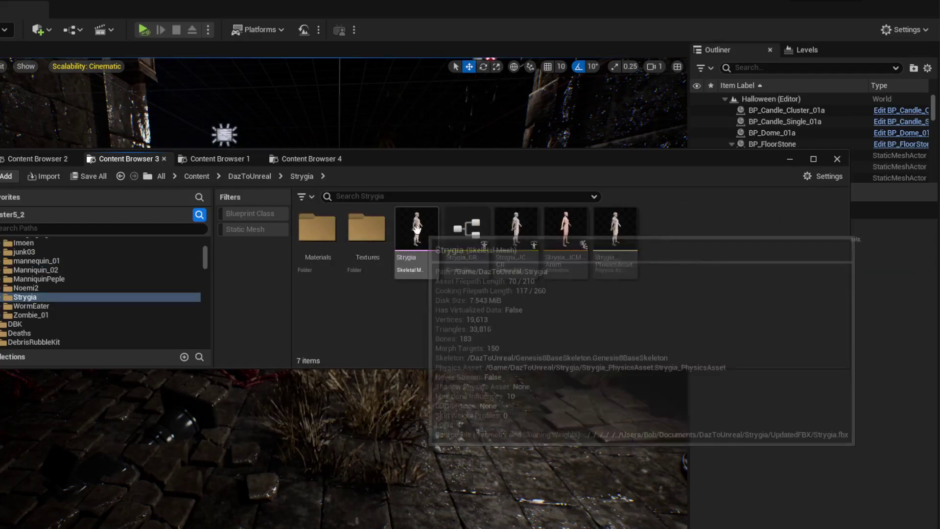
Place the Strygia skeletal mesh in the Halloween level, move the Content Browser window out of the way, and keep the character selected.
{"action": "left_click_drag", "start_coordinate": [417, 227], "coordinate": [487, 390]}
{"action": "left_click_drag", "start_coordinate": [544, 162], "coordinate": [938, 237]}
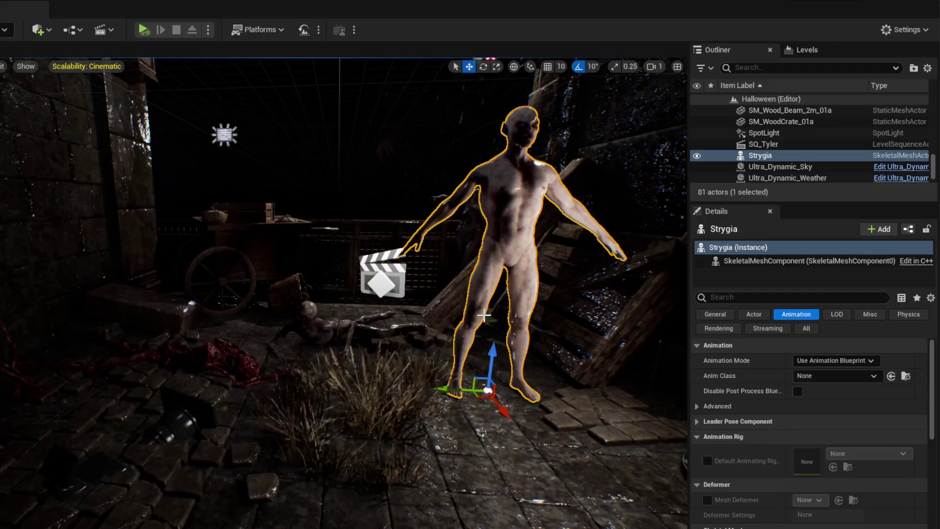
{"action": "right_click_drag", "start_coordinate": [342, 293], "coordinate": [352, 271]}
{"action": "scroll", "coordinate": [333, 289], "scroll_direction": "down", "scroll_amount": 1}
{"action": "key", "text": "w"}
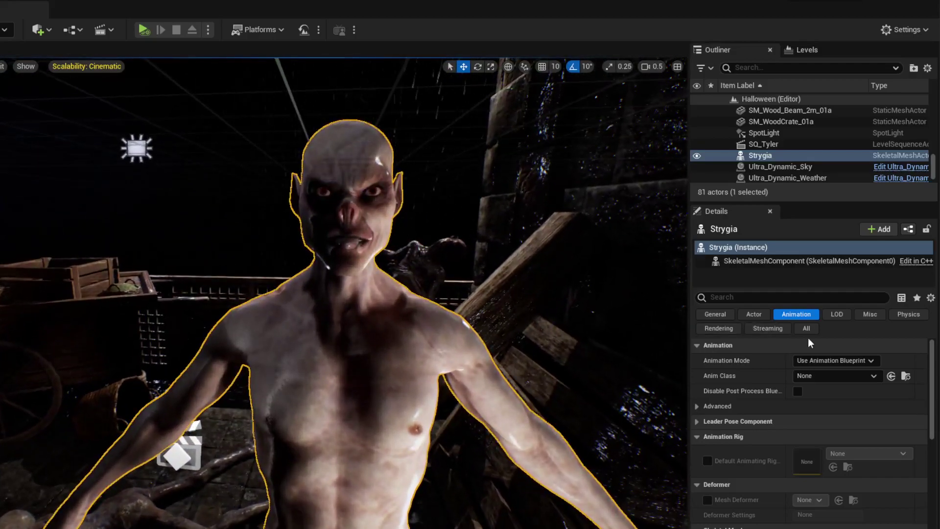
{"action": "left_click", "coordinate": [504, 254]}
{"action": "left_click", "coordinate": [377, 336]}
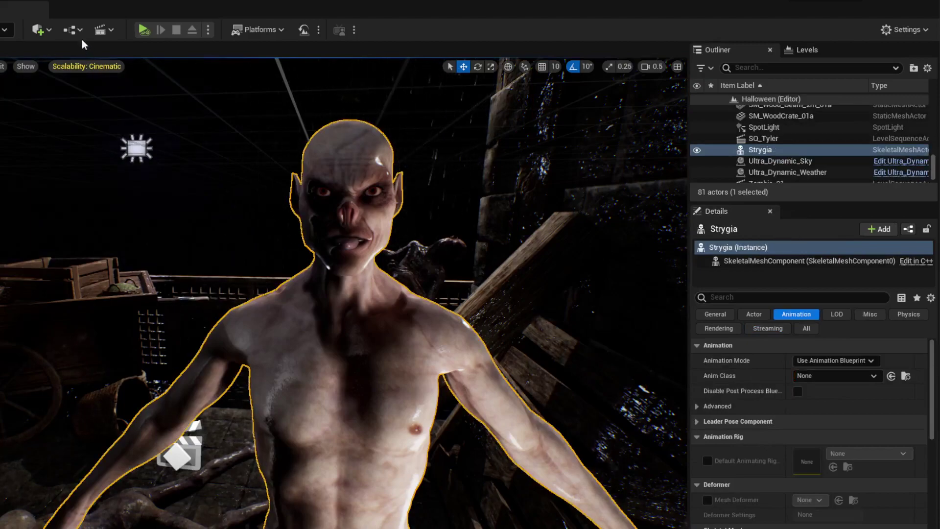
Review where an additional Details panel can be opened for the selected character.
{"action": "left_click", "coordinate": [22, 1]}
{"action": "mouse_move", "coordinate": [21, 53]}
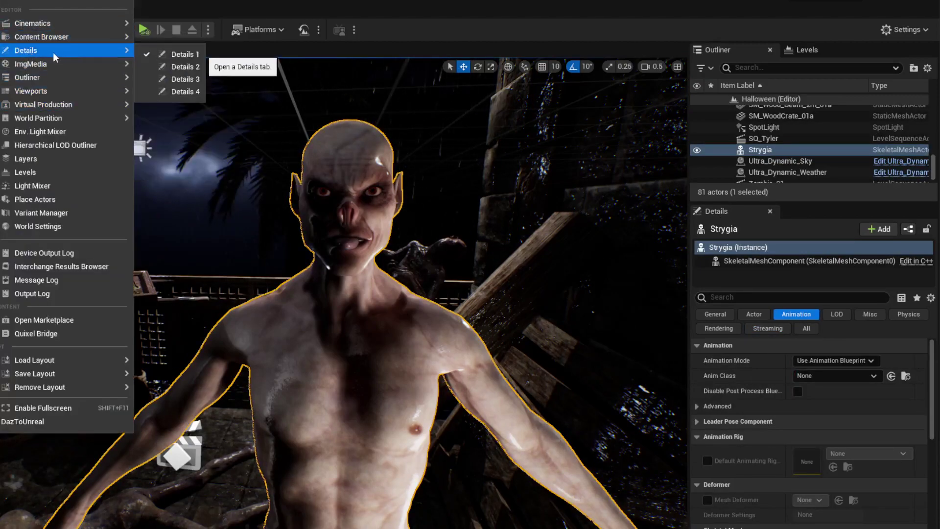
{"action": "left_click", "coordinate": [875, 325]}
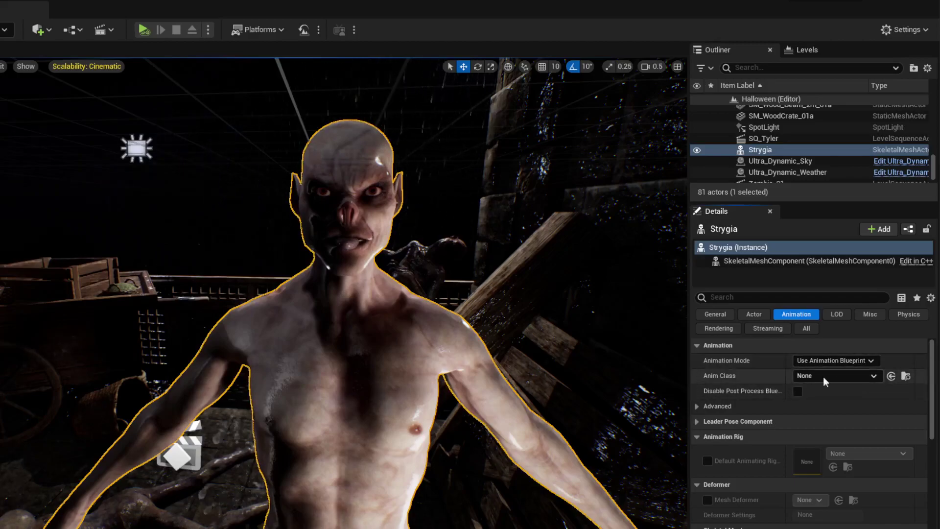
Set Strygia's Anim Class to Genesis81ArkitExample, finding it with the search term "ark".
{"action": "left_click", "coordinate": [869, 376]}
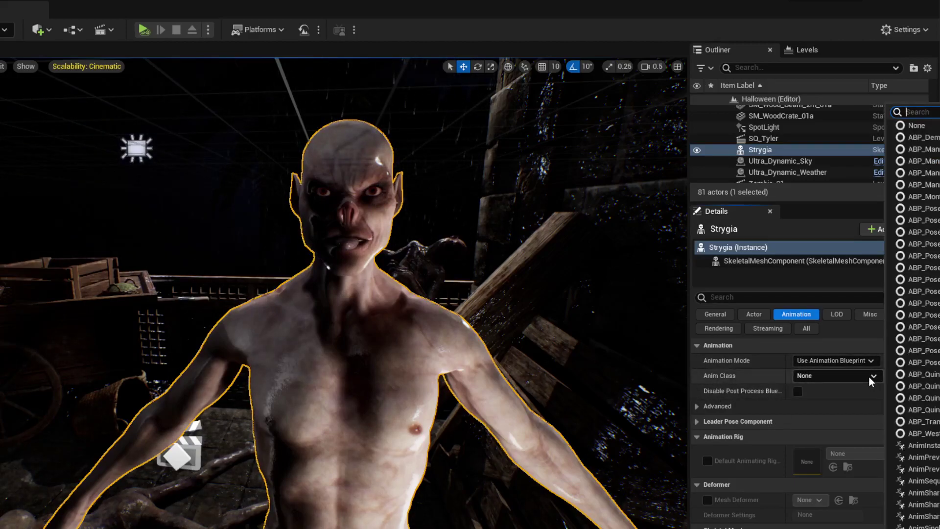
{"action": "type", "text": "ark"}
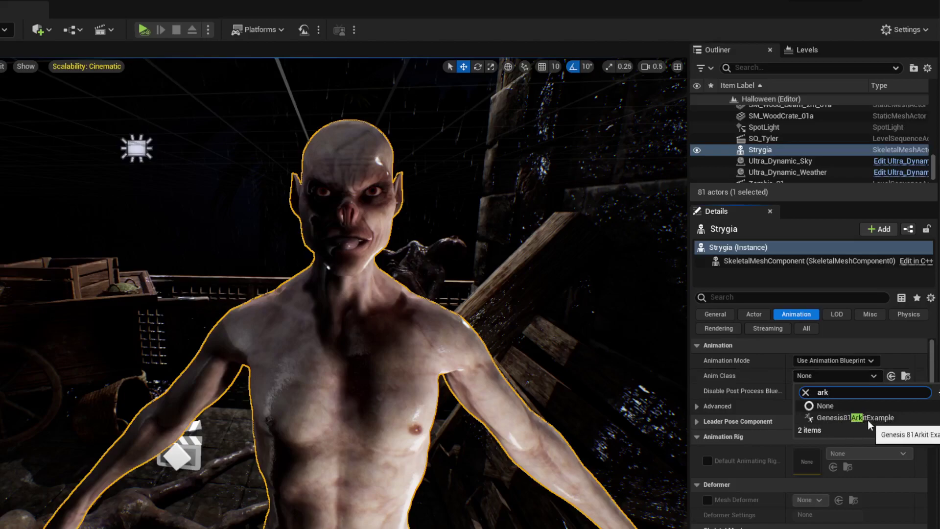
{"action": "left_click", "coordinate": [833, 418]}
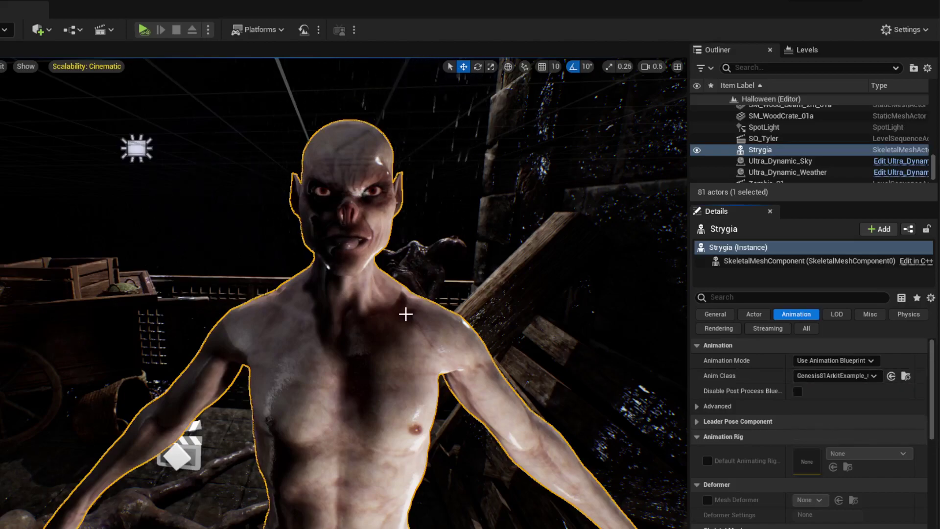
{"action": "mouse_move", "coordinate": [418, 255]}
{"action": "right_mouse_down"}
{"action": "mouse_move", "coordinate": [392, 255]}
{"action": "mouse_move", "coordinate": [426, 250]}
{"action": "mouse_move", "coordinate": [417, 251]}
{"action": "right_mouse_up"}
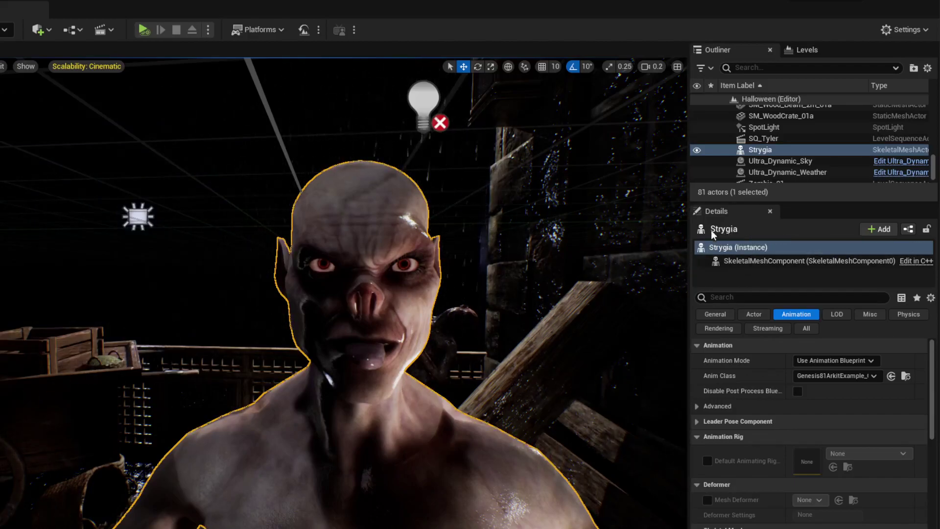
Add a Live Link Skeletal Animation component to the Strygia actor, keeping the default name LiveLink.
{"action": "left_click", "coordinate": [882, 230]}
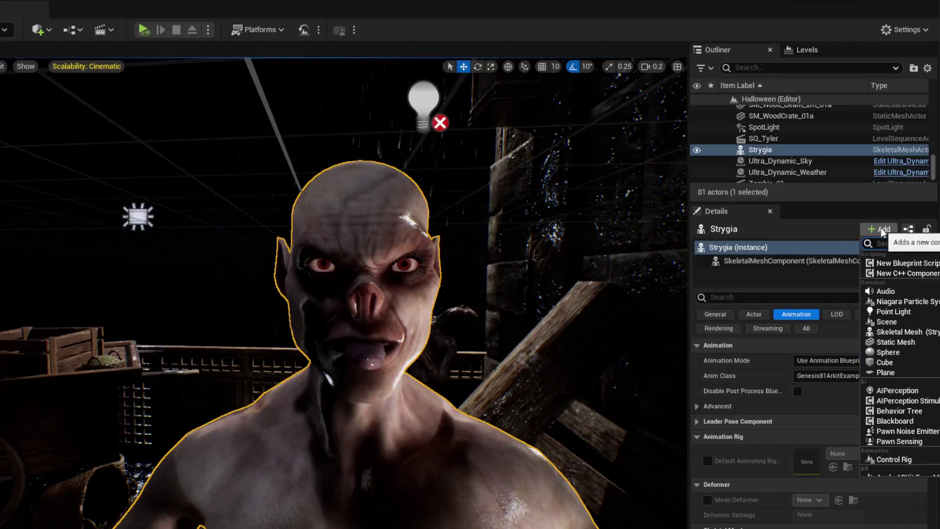
{"action": "type", "text": "live"}
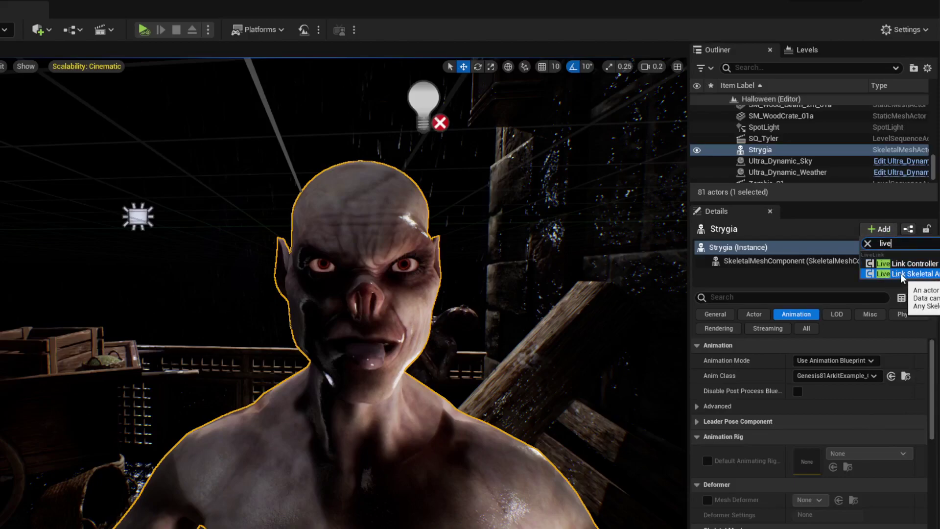
{"action": "left_click", "coordinate": [900, 273]}
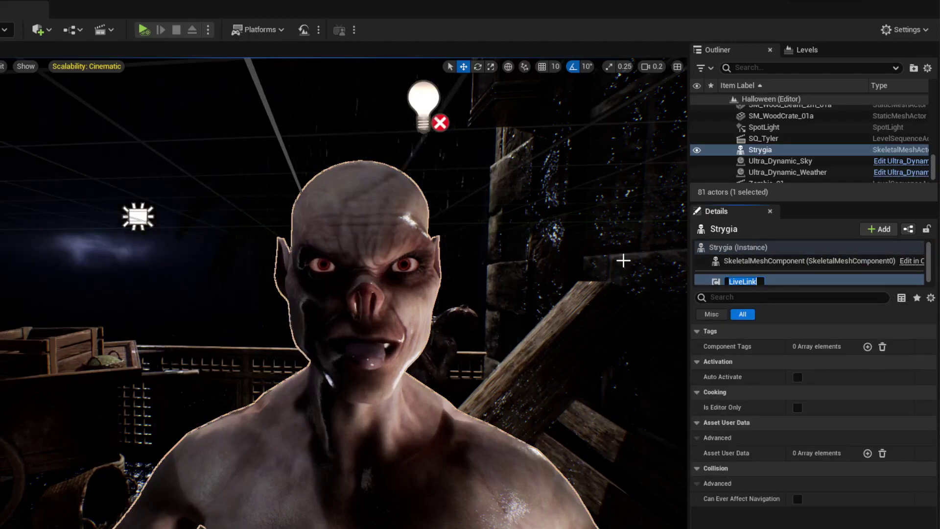
{"action": "key", "text": "Return"}
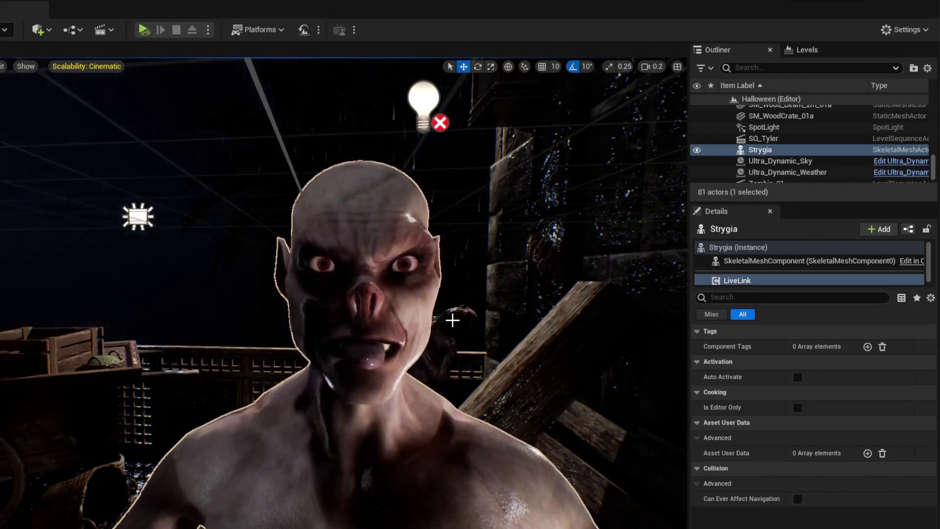
Inspect Strygia's face from several angles and place the Billie skeletal mesh in the level beside Strygia.
{"action": "right_click_drag", "start_coordinate": [322, 319], "coordinate": [255, 336]}
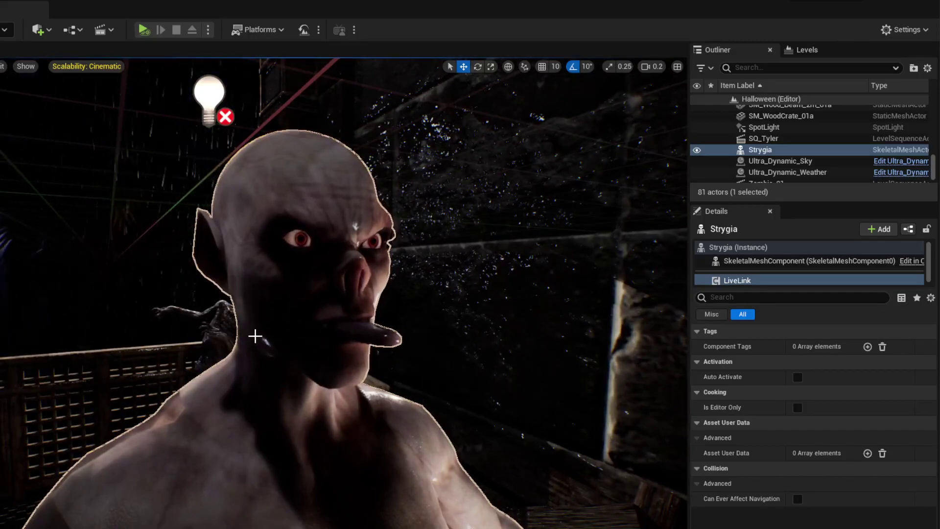
{"action": "right_click_drag", "start_coordinate": [335, 370], "coordinate": [298, 365]}
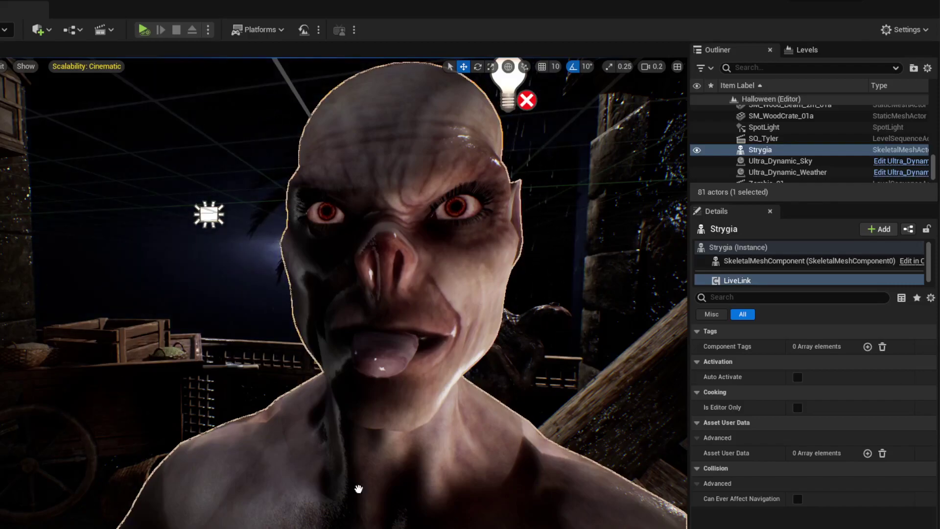
{"action": "left_click_drag", "start_coordinate": [291, 526], "coordinate": [289, 382]}
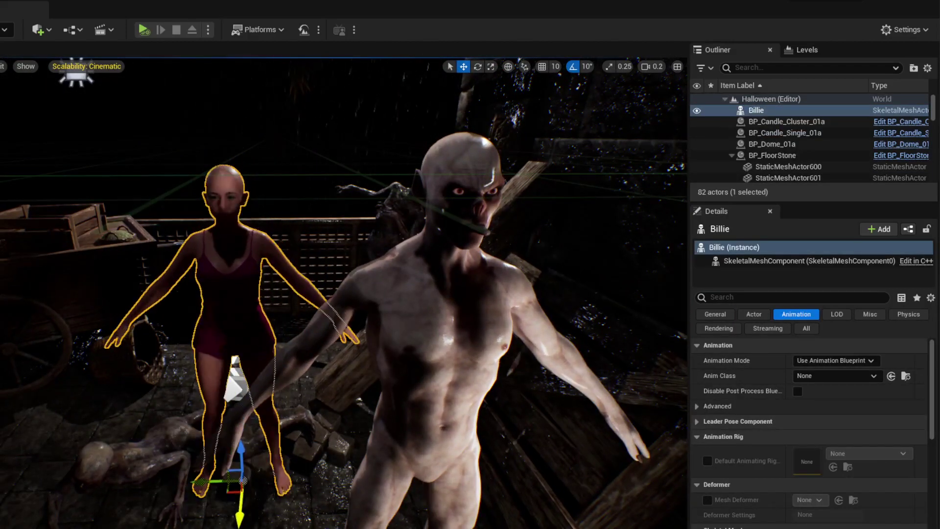
Set Billie's Anim Class to Genesis81ArkitExample, finding it with the search term "gen".
{"action": "left_click_drag", "start_coordinate": [235, 386], "coordinate": [233, 387]}
{"action": "right_click_drag", "start_coordinate": [241, 523], "coordinate": [225, 510]}
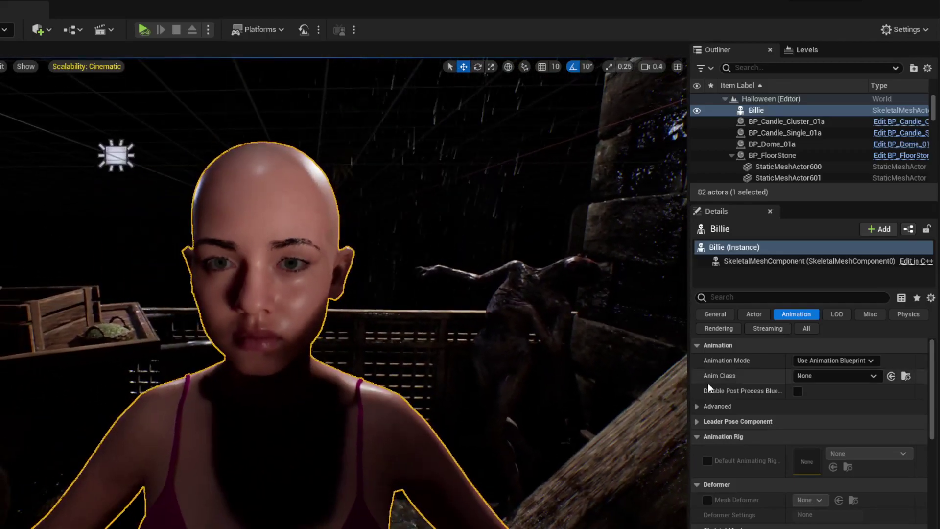
{"action": "left_click", "coordinate": [827, 379]}
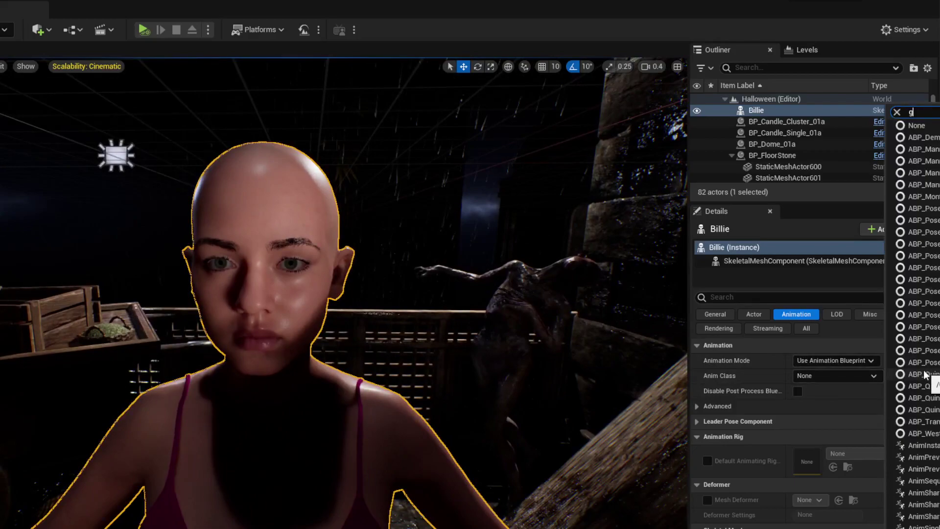
{"action": "type", "text": "gen"}
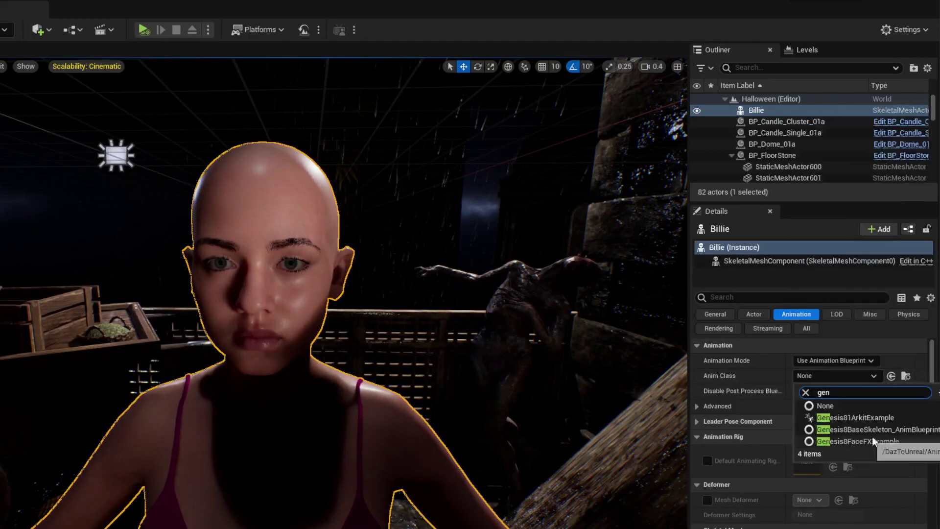
{"action": "left_click", "coordinate": [853, 418]}
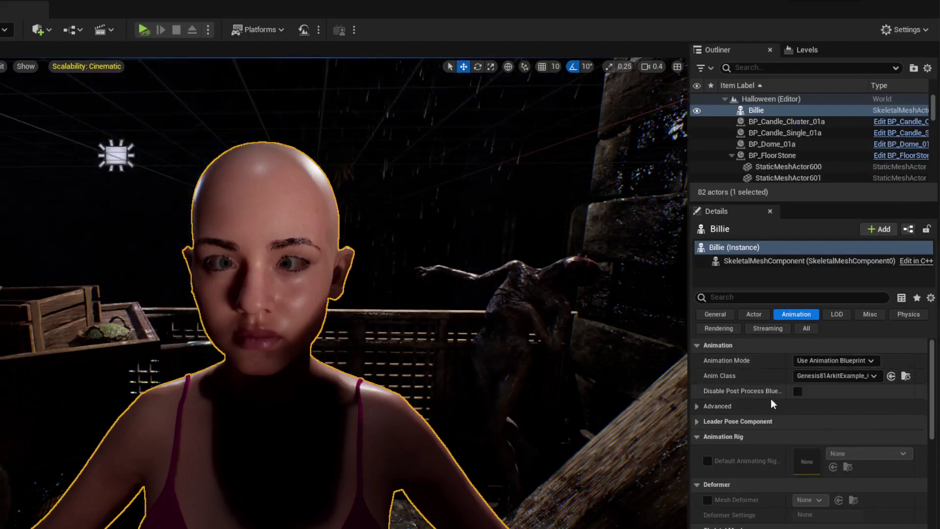
Add a Live Link Skeletal Animation component to the Billie actor, keeping the default name LiveLink, and check the face from several angles.
{"action": "left_click", "coordinate": [877, 229]}
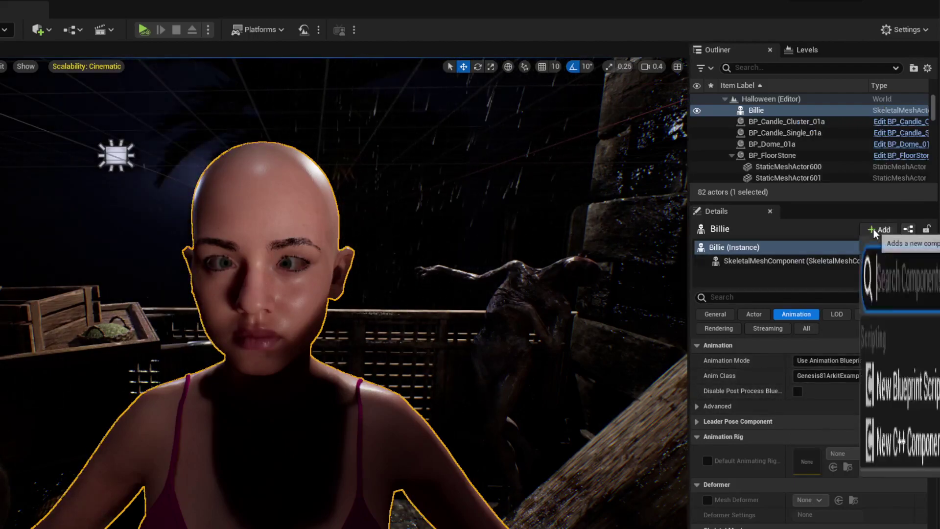
{"action": "type", "text": "live"}
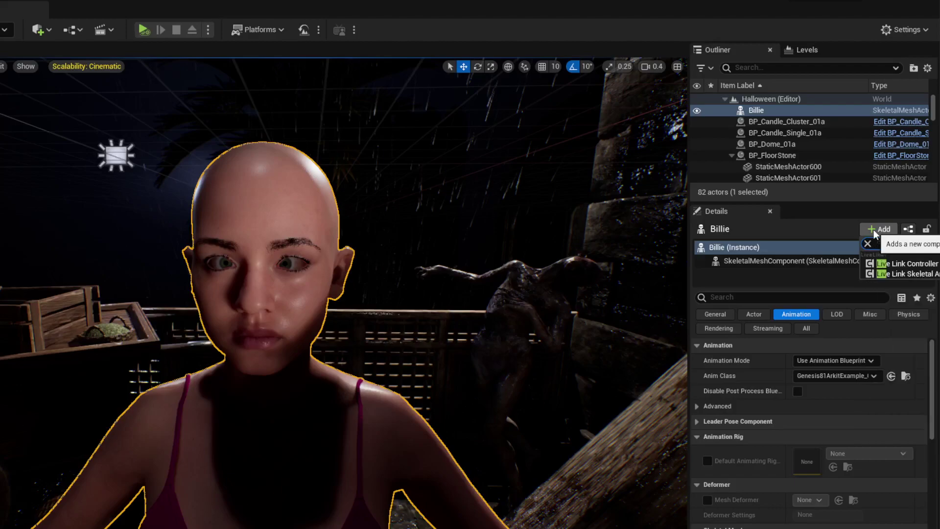
{"action": "left_click", "coordinate": [910, 274]}
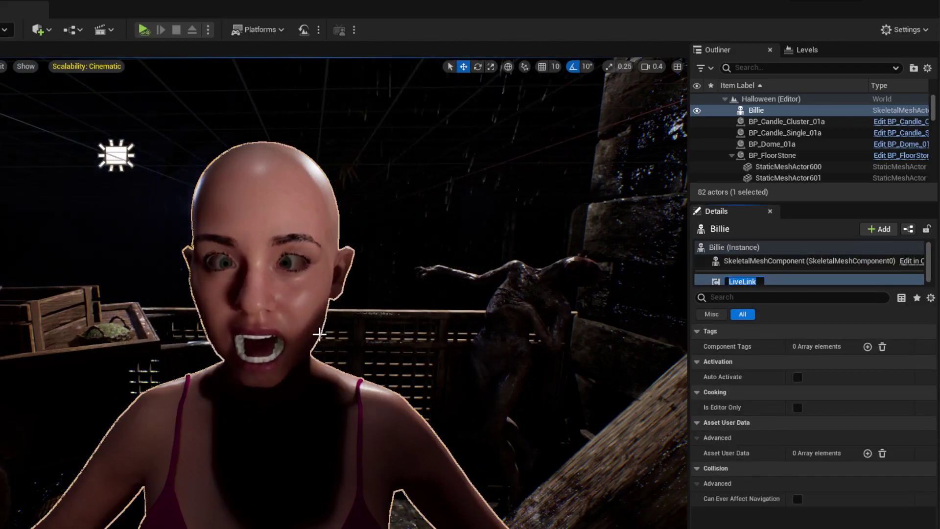
{"action": "mouse_move", "coordinate": [237, 339]}
{"action": "right_mouse_down"}
{"action": "mouse_move", "coordinate": [265, 328]}
{"action": "mouse_move", "coordinate": [219, 338]}
{"action": "right_mouse_up"}
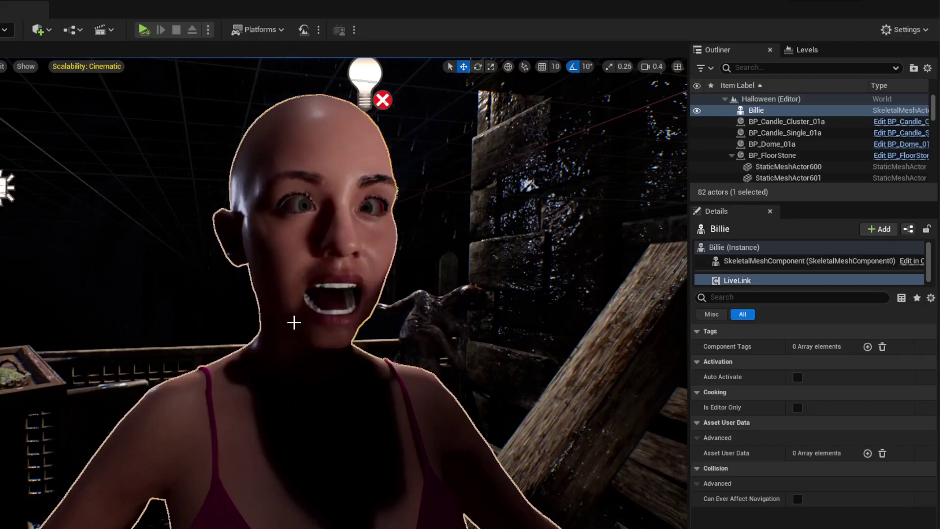
{"action": "right_click_drag", "start_coordinate": [441, 281], "coordinate": [411, 281]}
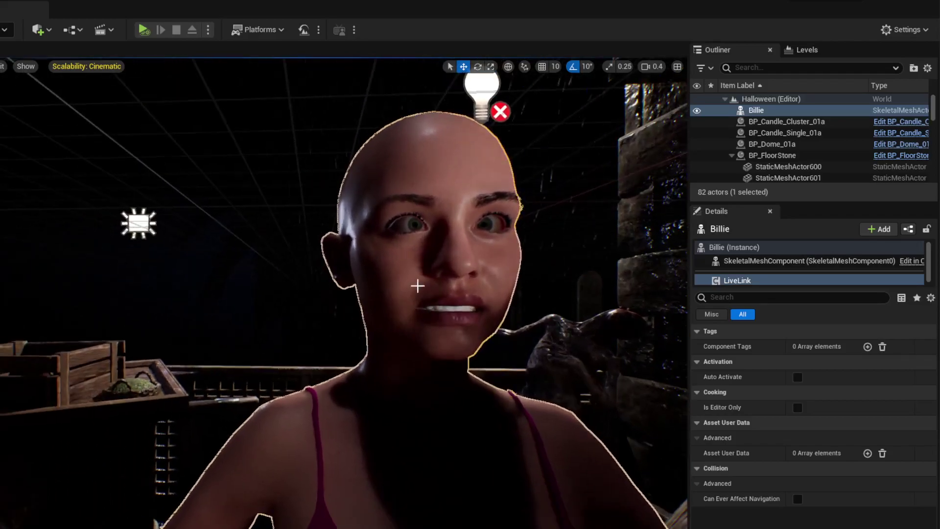
{"action": "left_click_drag", "start_coordinate": [419, 283], "coordinate": [434, 262]}
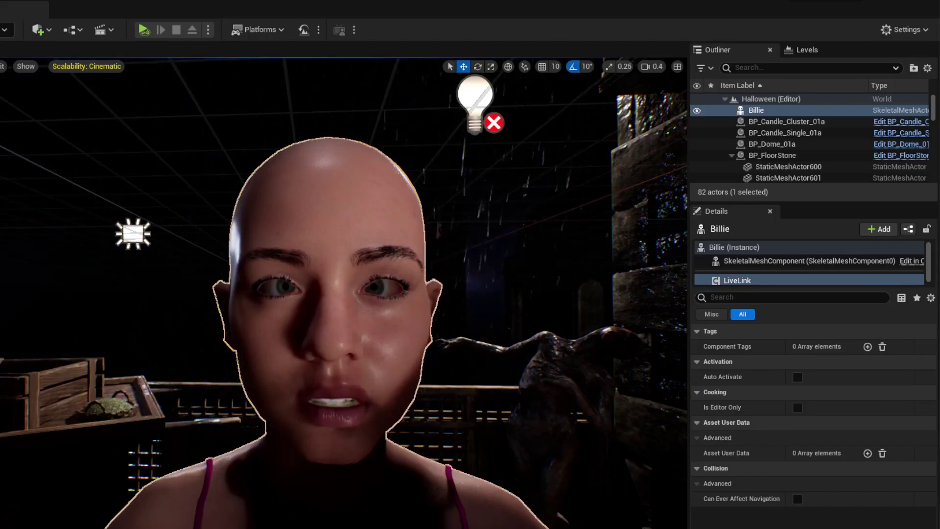
Place the Imoen skeletal mesh in the level near Billie and frame its face.
{"action": "right_click_drag", "start_coordinate": [542, 282], "coordinate": [542, 372]}
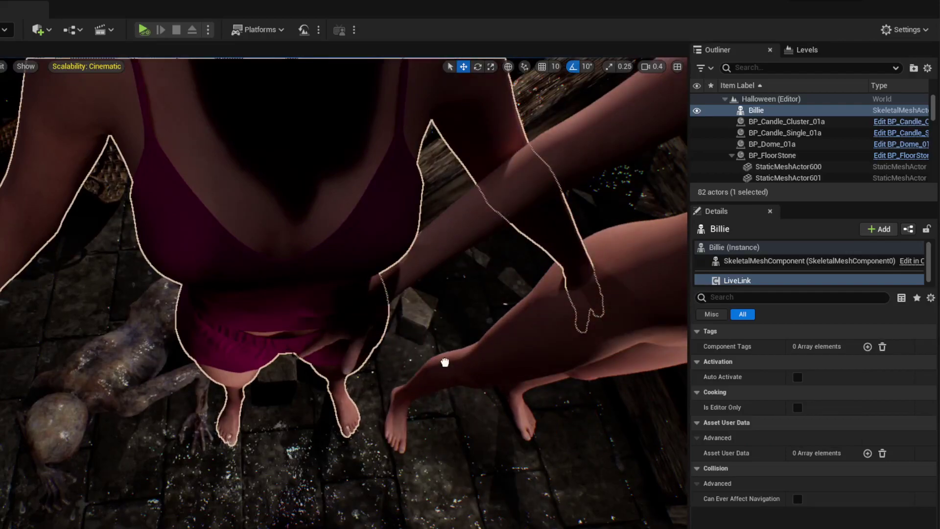
{"action": "left_click", "coordinate": [444, 363]}
{"action": "right_click_drag", "start_coordinate": [444, 364], "coordinate": [448, 343]}
{"action": "mouse_move", "coordinate": [315, 331]}
{"action": "right_mouse_down"}
{"action": "mouse_move", "coordinate": [315, 324]}
{"action": "mouse_move", "coordinate": [315, 332]}
{"action": "right_mouse_up"}
{"action": "right_click_drag", "start_coordinate": [432, 253], "coordinate": [431, 279]}
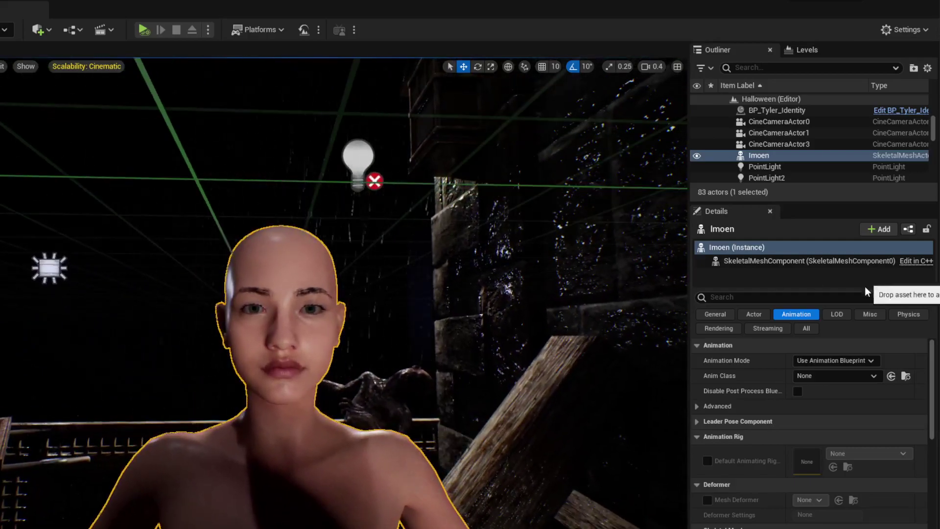
Set Imoen's Anim Class to Genesis81ArkitExample, finding it with the search term "arkit".
{"action": "left_click", "coordinate": [821, 377]}
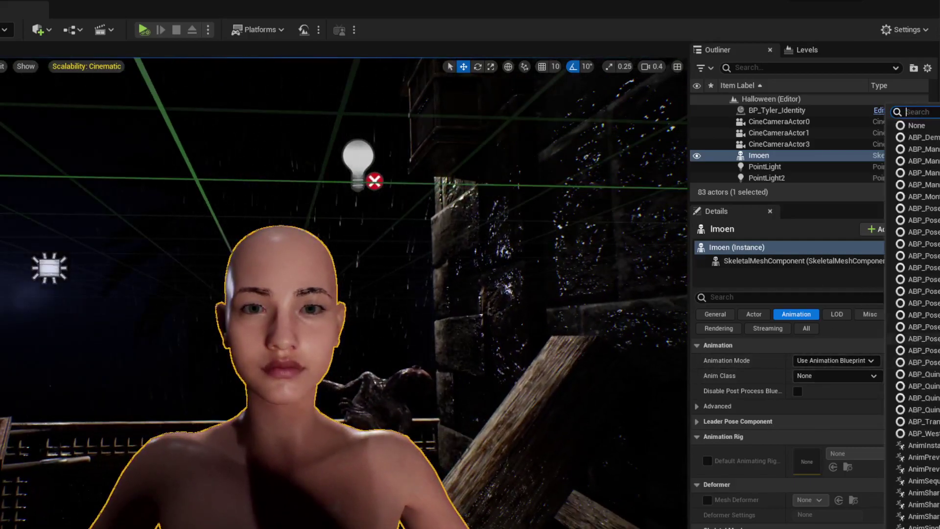
{"action": "type", "text": "arkit"}
{"action": "left_click", "coordinate": [836, 416]}
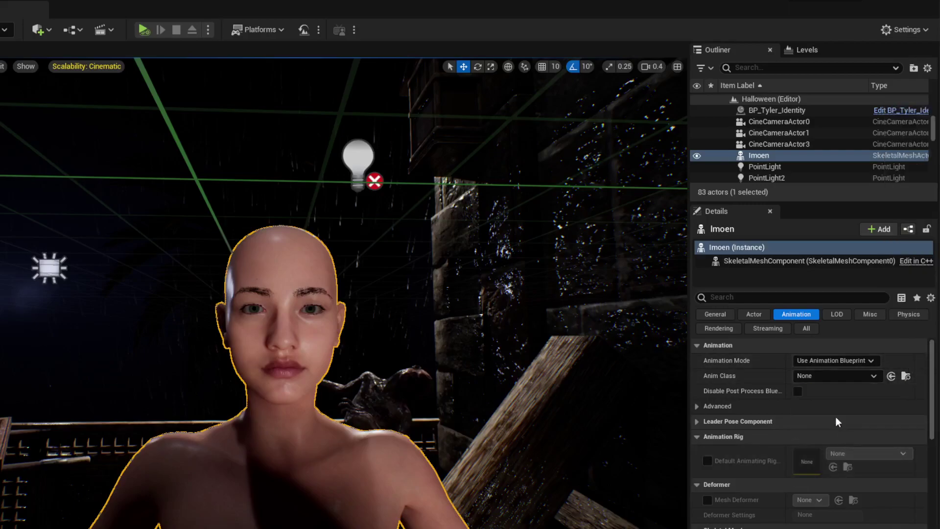
Add a Live Link Skeletal Animation component to the Imoen actor, keeping the default name LiveLink.
{"action": "left_click", "coordinate": [881, 230]}
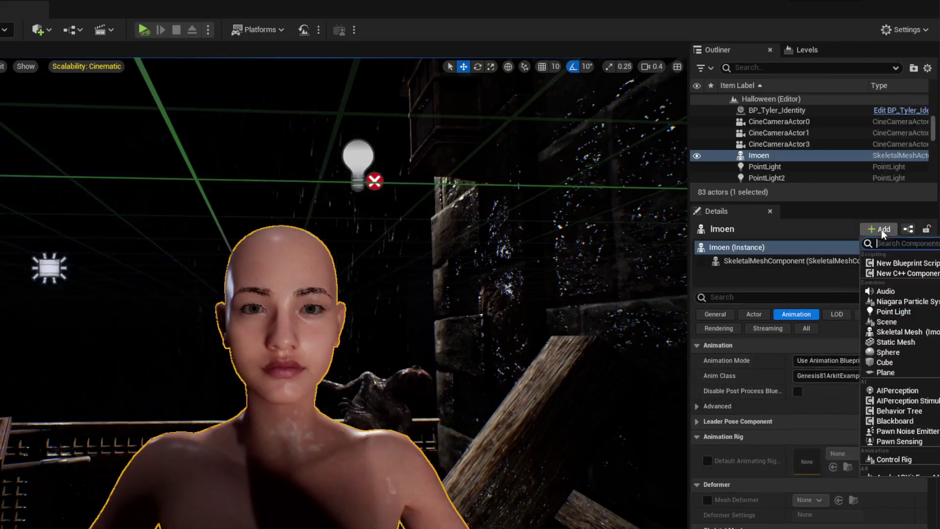
{"action": "type", "text": "live"}
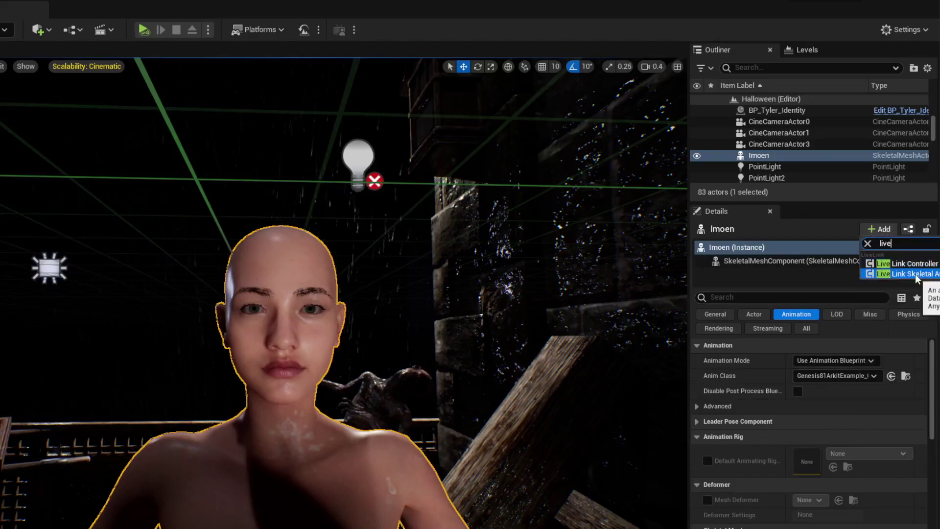
{"action": "left_click", "coordinate": [916, 274]}
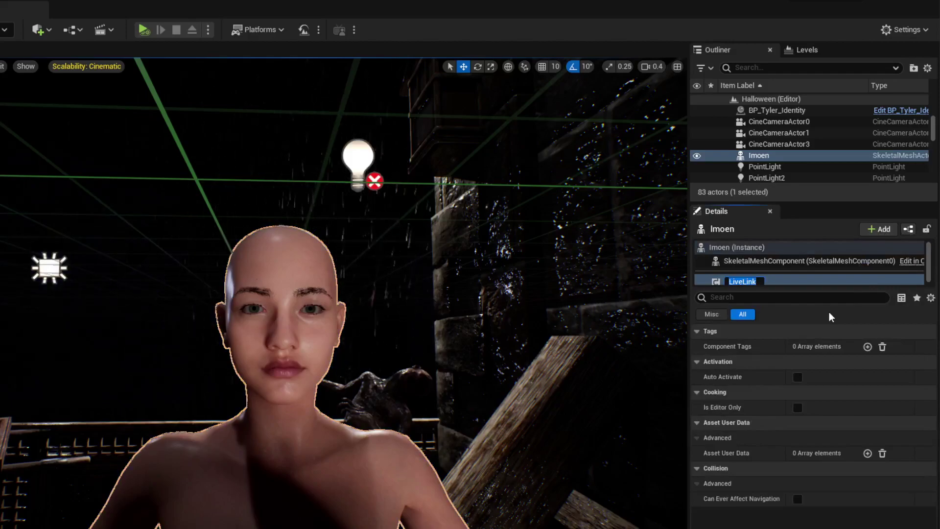
{"action": "key", "text": "Return"}
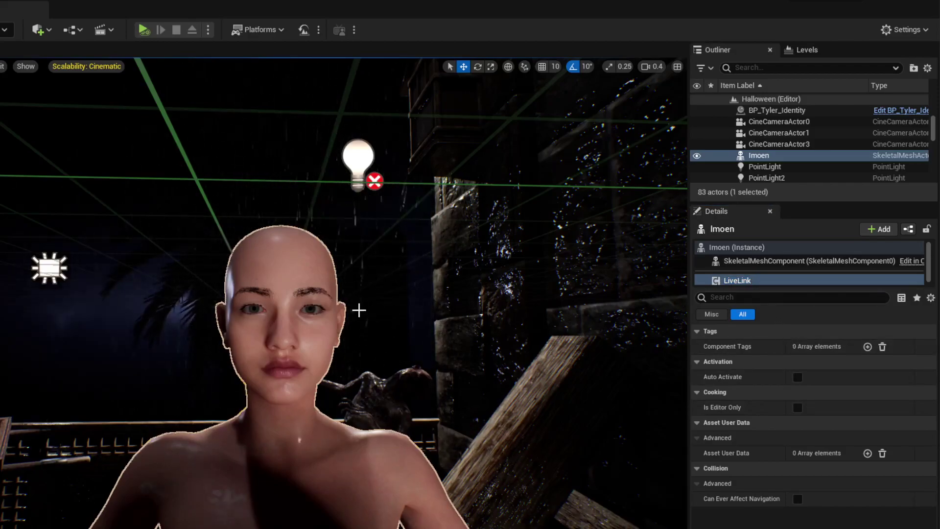
Check the Anim Class assigned to Imoen's skeletal mesh component.
{"action": "left_click", "coordinate": [338, 318]}
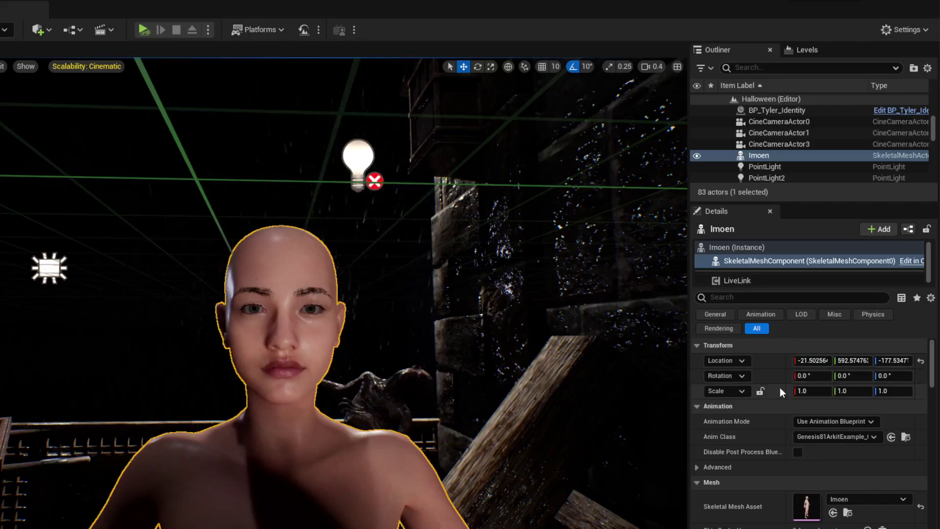
{"action": "scroll", "coordinate": [780, 387], "scroll_direction": "down", "scroll_amount": 1}
{"action": "left_click", "coordinate": [865, 421]}
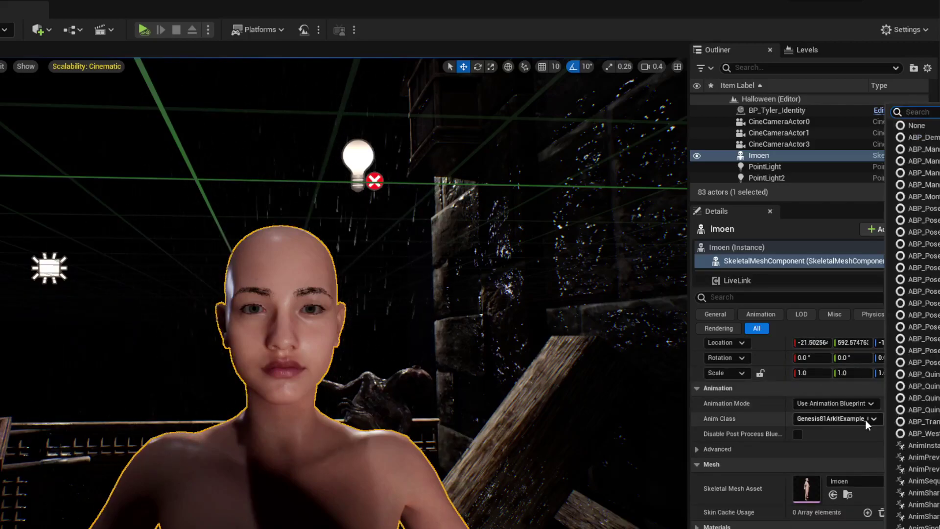
{"action": "key", "text": "Escape"}
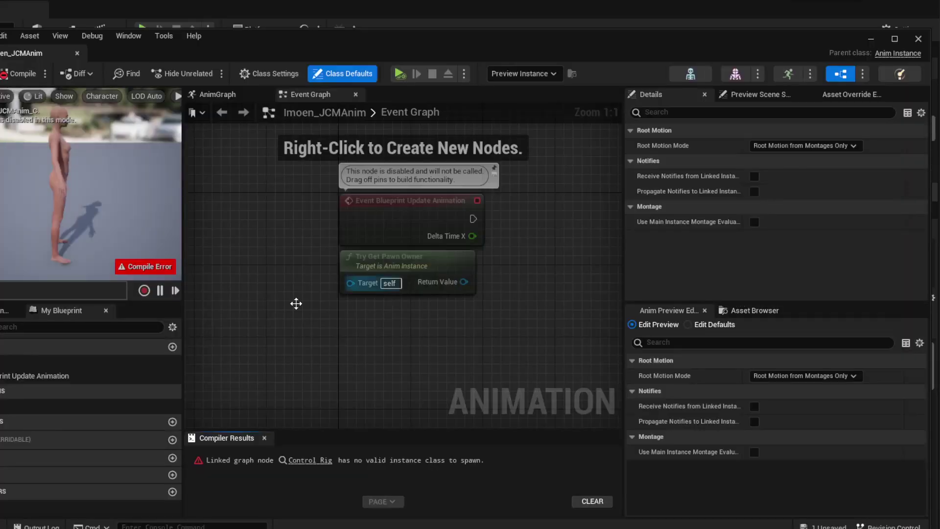
Open the AnimGraph of the Imoen_JCMAnim blueprint and select its Control Rig node.
{"action": "right_click_drag", "start_coordinate": [247, 273], "coordinate": [357, 314]}
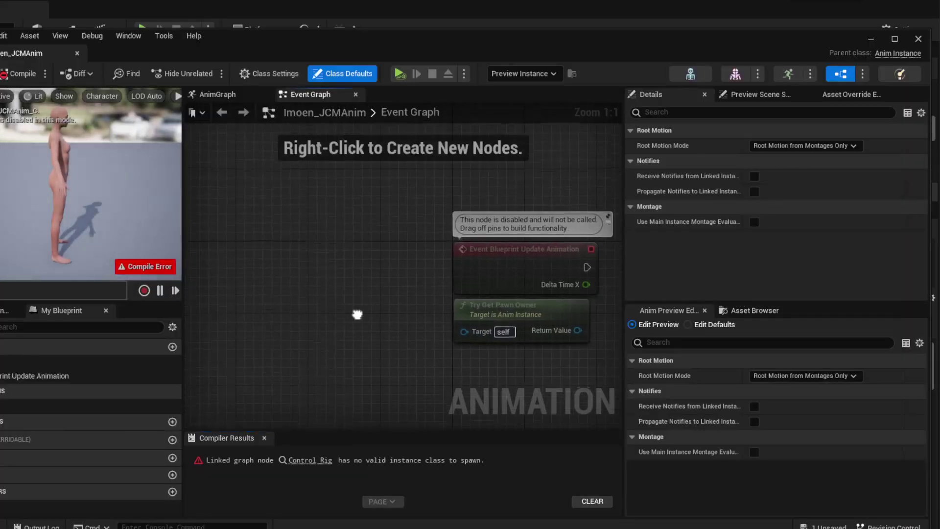
{"action": "left_click", "coordinate": [230, 94]}
{"action": "right_click_drag", "start_coordinate": [303, 268], "coordinate": [273, 220]}
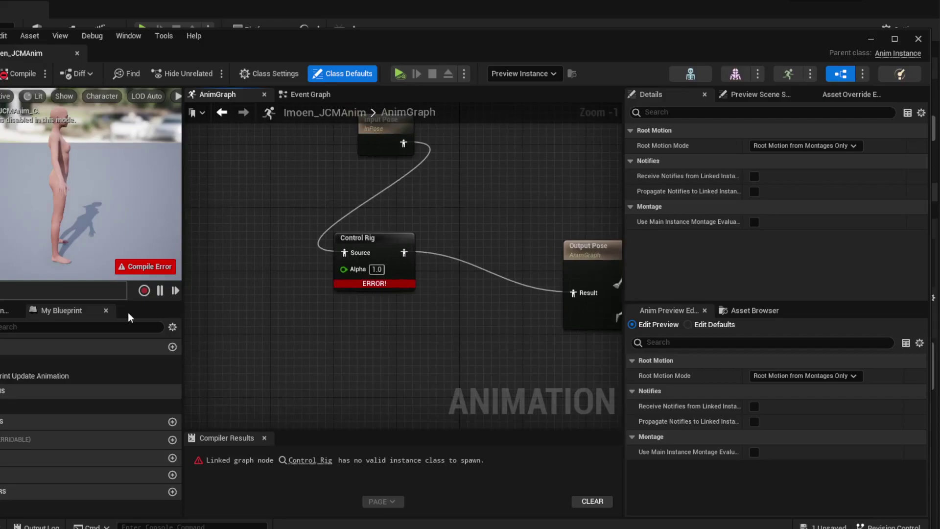
{"action": "left_click", "coordinate": [394, 252]}
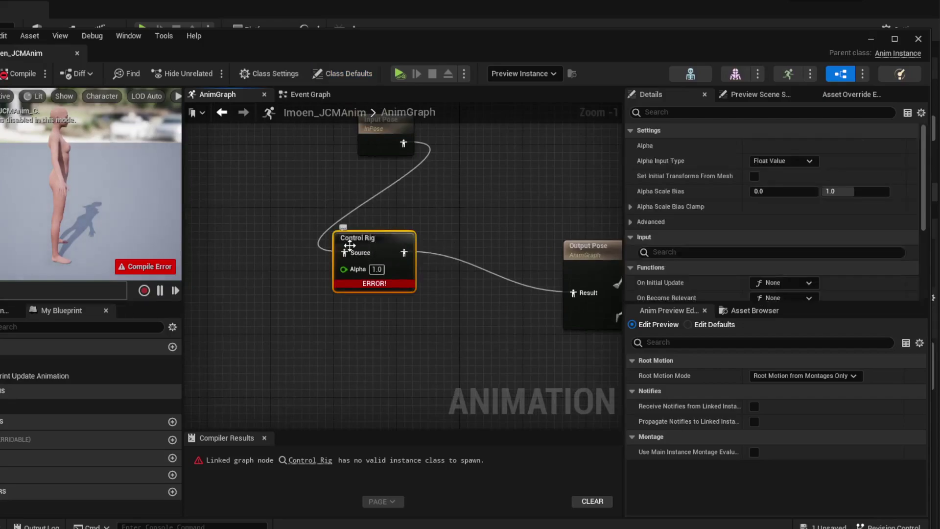
Locate Imoen_JCMAnim in the DazToUnreal/Imoen content folder and return to that animation blueprint.
{"action": "key", "text": "ctrl+b"}
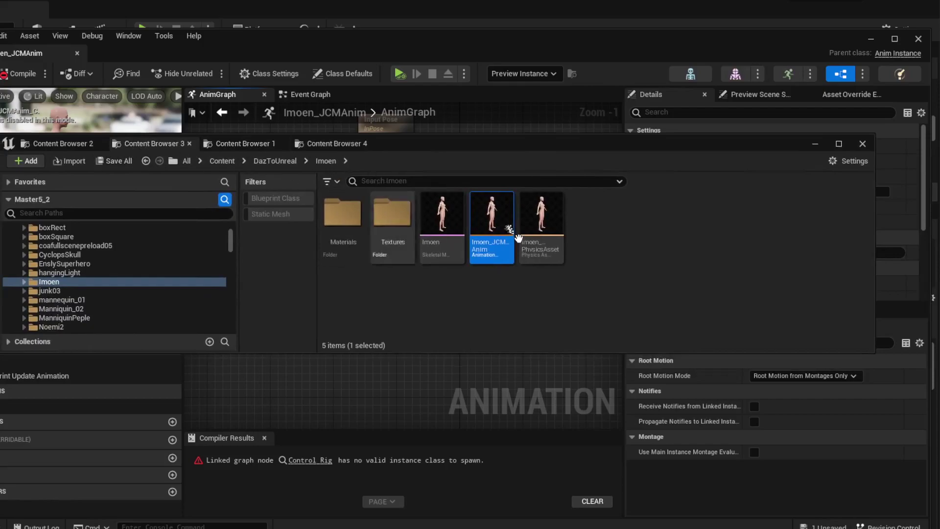
{"action": "mouse_move", "coordinate": [433, 220]}
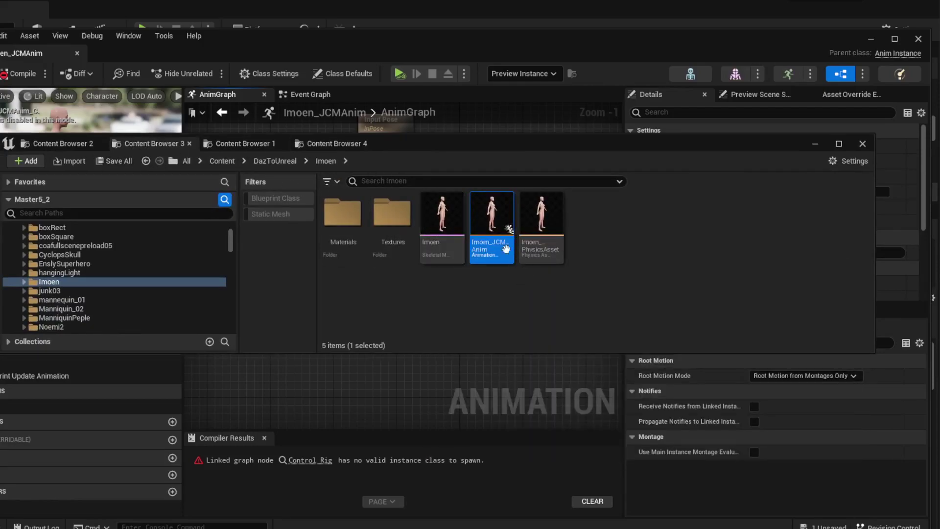
{"action": "left_click", "coordinate": [512, 261]}
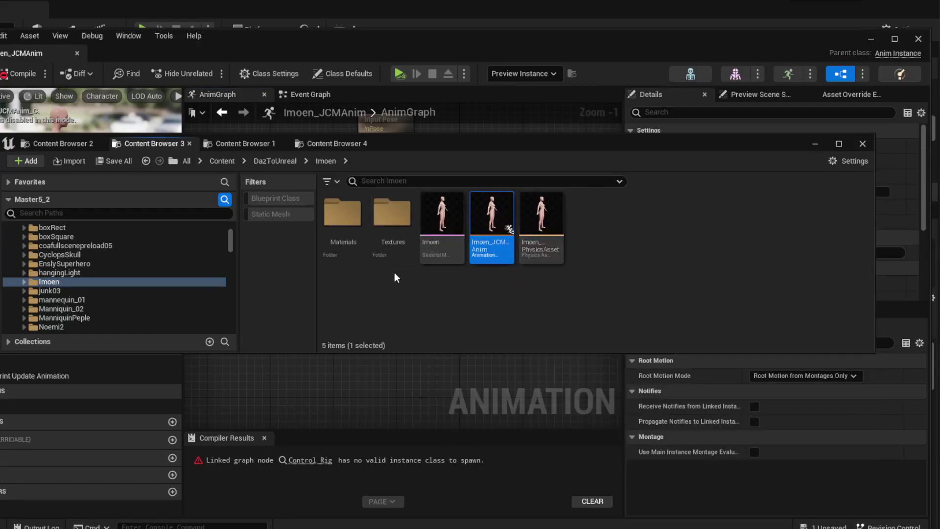
{"action": "left_click_drag", "start_coordinate": [230, 242], "coordinate": [230, 228]}
{"action": "scroll", "coordinate": [50, 255], "scroll_direction": "up", "scroll_amount": 3}
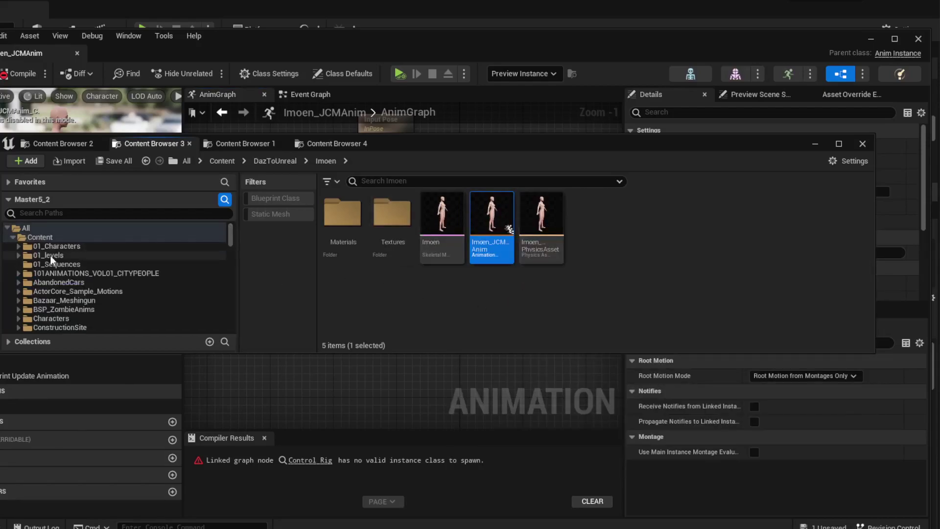
{"action": "scroll", "coordinate": [98, 274], "scroll_direction": "down", "scroll_amount": 2}
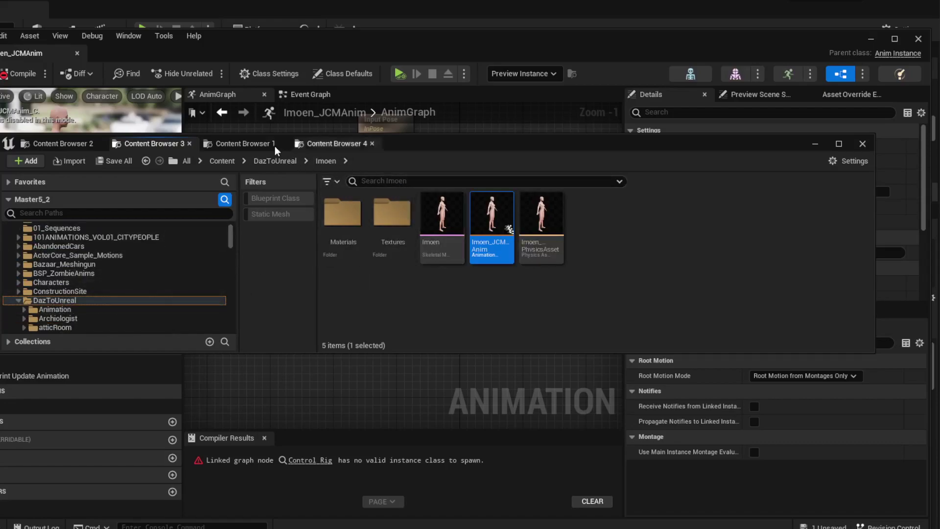
{"action": "left_click", "coordinate": [298, 160]}
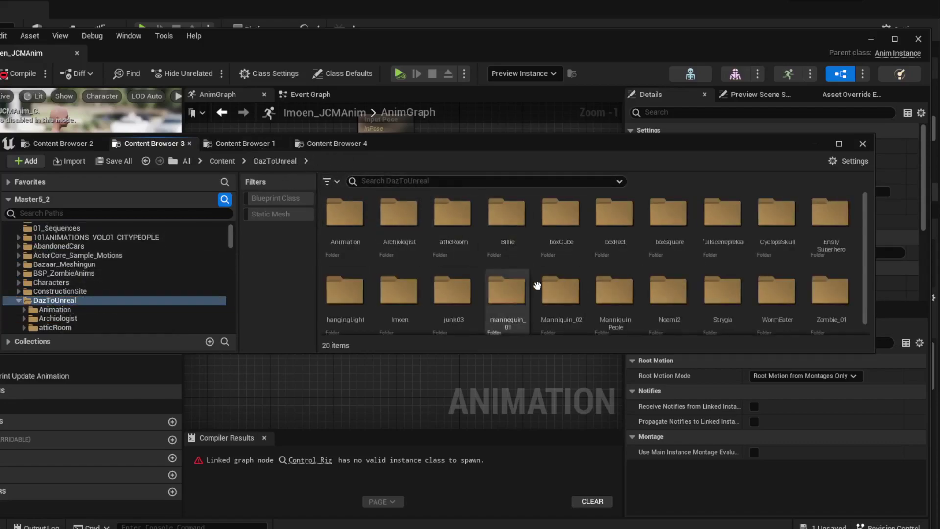
{"action": "double_click", "coordinate": [394, 294]}
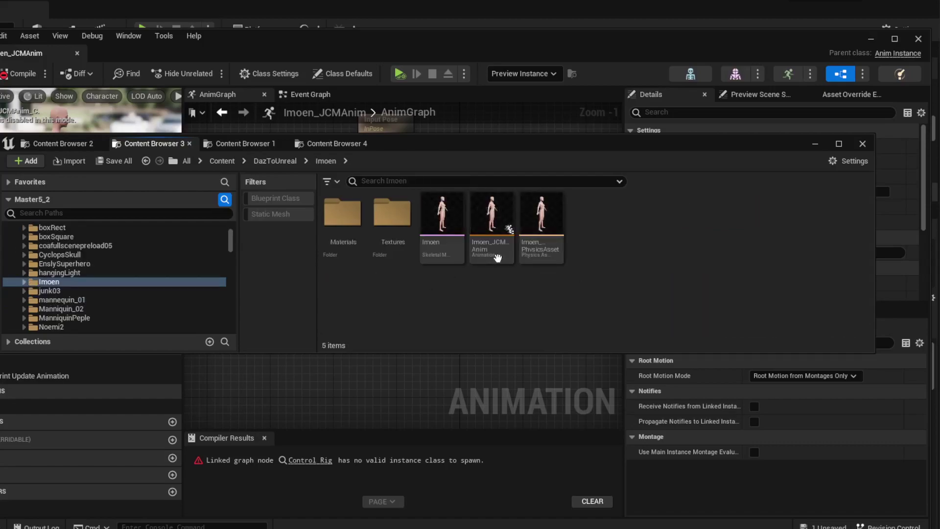
{"action": "double_click", "coordinate": [502, 236]}
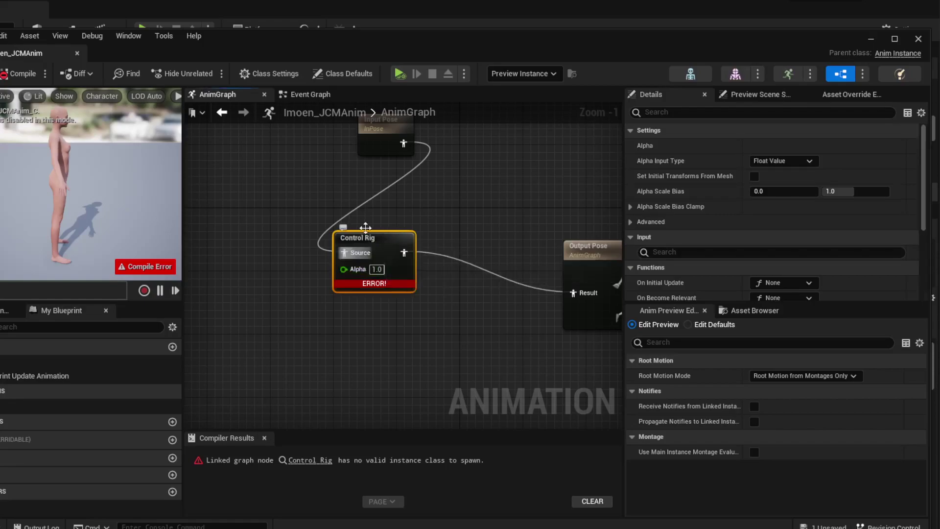
Set the Control Rig node's Control Rig Class to Billie_JCM_CR, and compile and save the Imoen_JCMAnim blueprint.
{"action": "scroll", "coordinate": [785, 259], "scroll_direction": "down", "scroll_amount": 5}
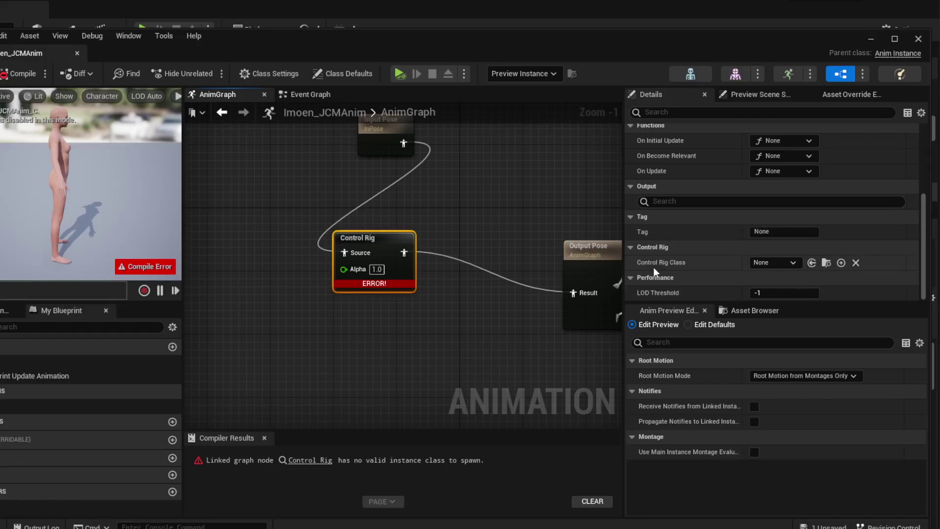
{"action": "left_click", "coordinate": [779, 264]}
{"action": "type", "text": "b"}
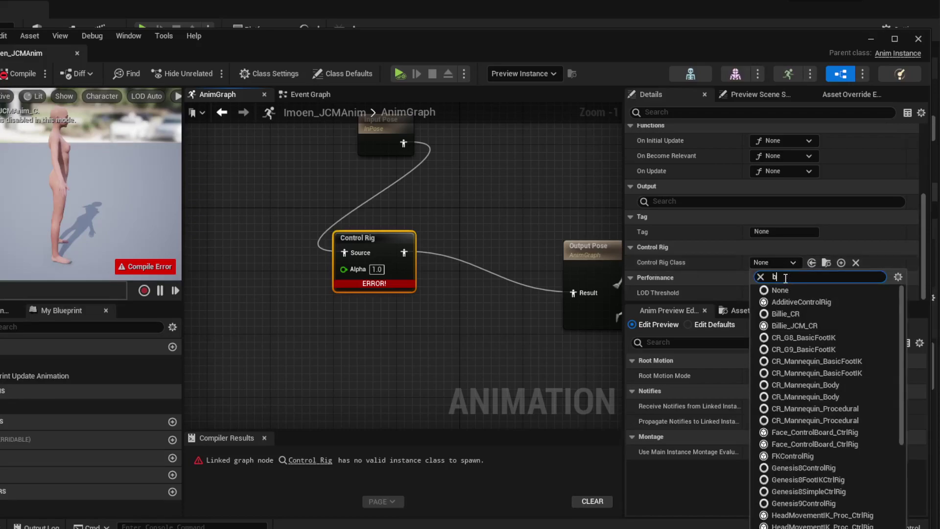
{"action": "type", "text": "ill"}
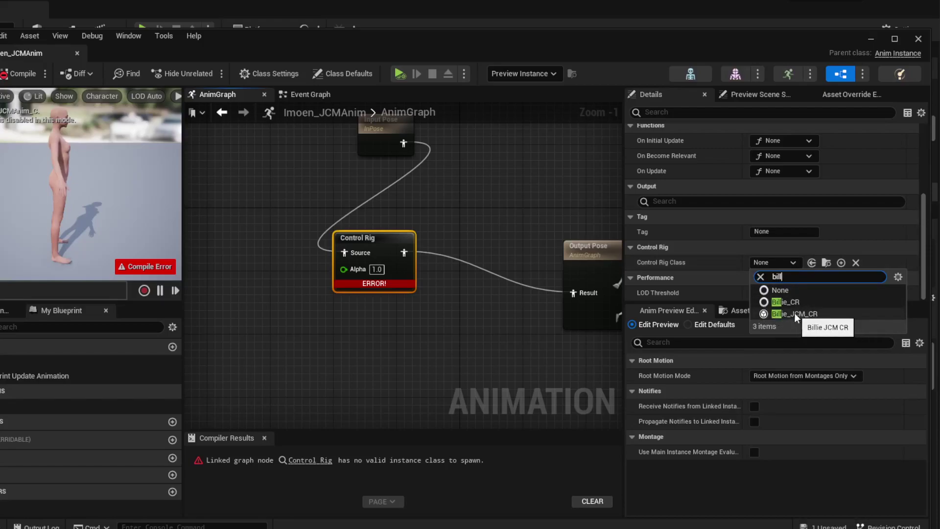
{"action": "left_click", "coordinate": [795, 313]}
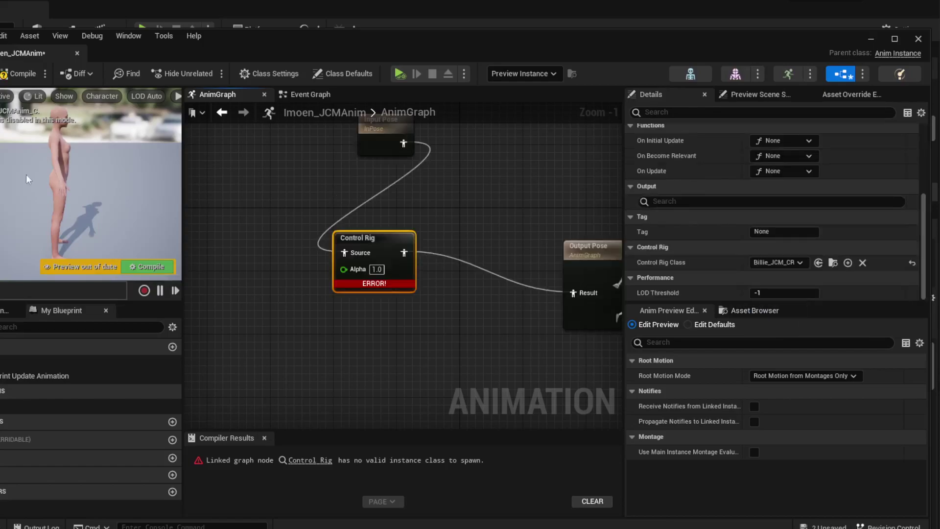
{"action": "left_click", "coordinate": [22, 78]}
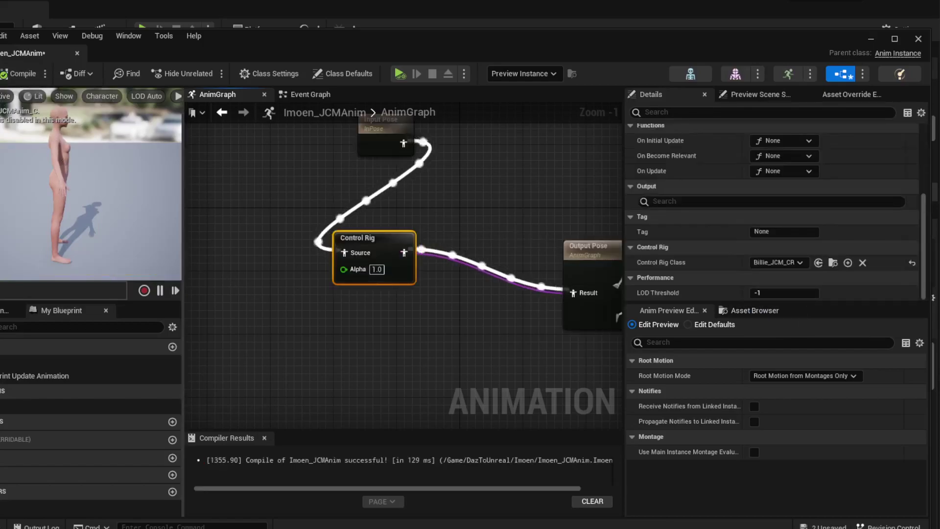
{"action": "key", "text": "ctrl+s"}
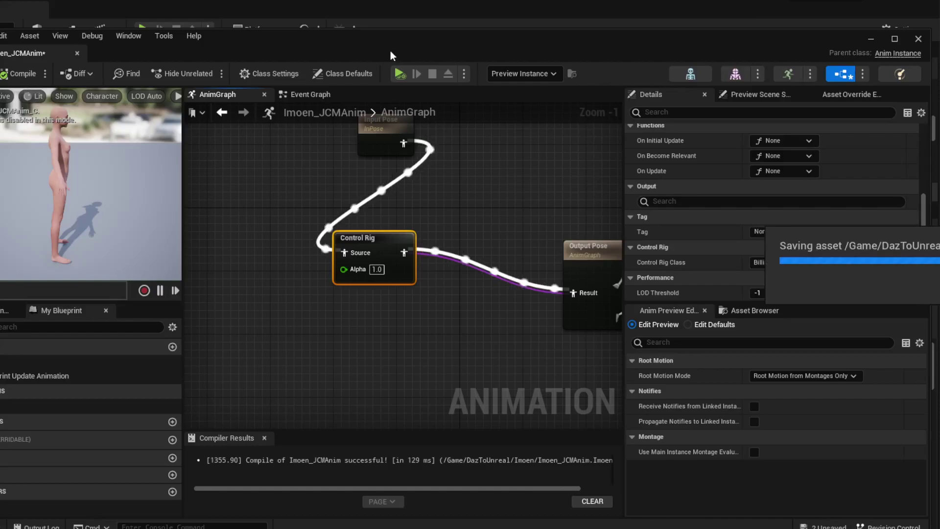
Set the Control Rig node's Control Rig Class to Genesis8ControlRig, and compile and save the Imoen_JCMAnim blueprint.
{"action": "left_click_drag", "start_coordinate": [796, 49], "coordinate": [939, 64]}
{"action": "left_click_drag", "start_coordinate": [548, 148], "coordinate": [939, 256]}
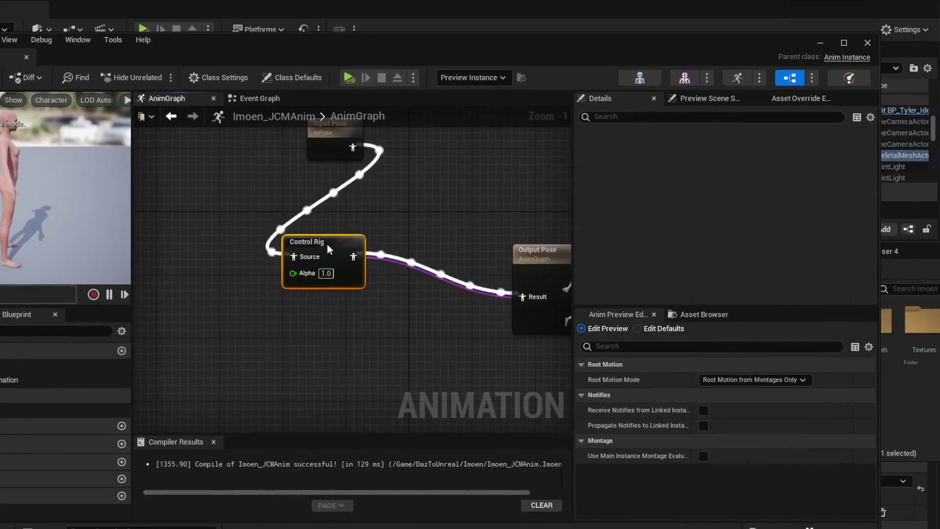
{"action": "left_click", "coordinate": [735, 266]}
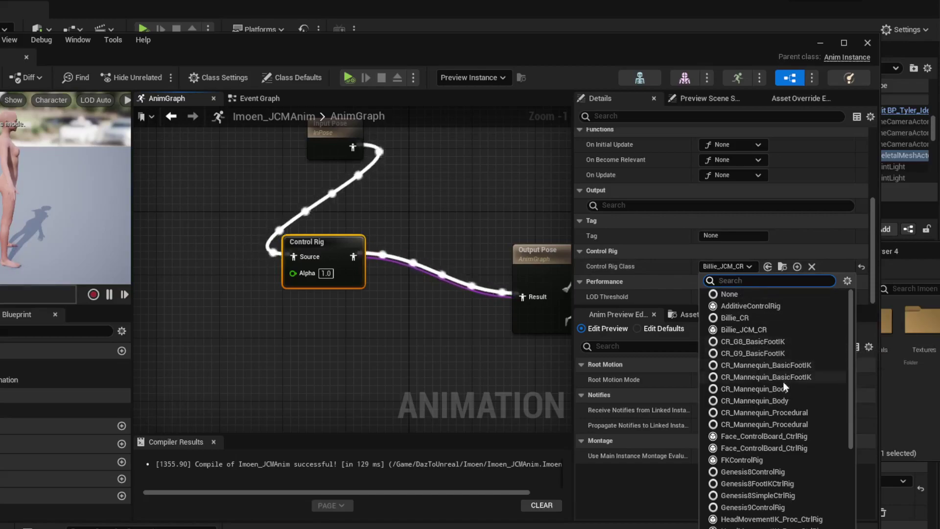
{"action": "scroll", "coordinate": [791, 436], "scroll_direction": "down", "scroll_amount": 3}
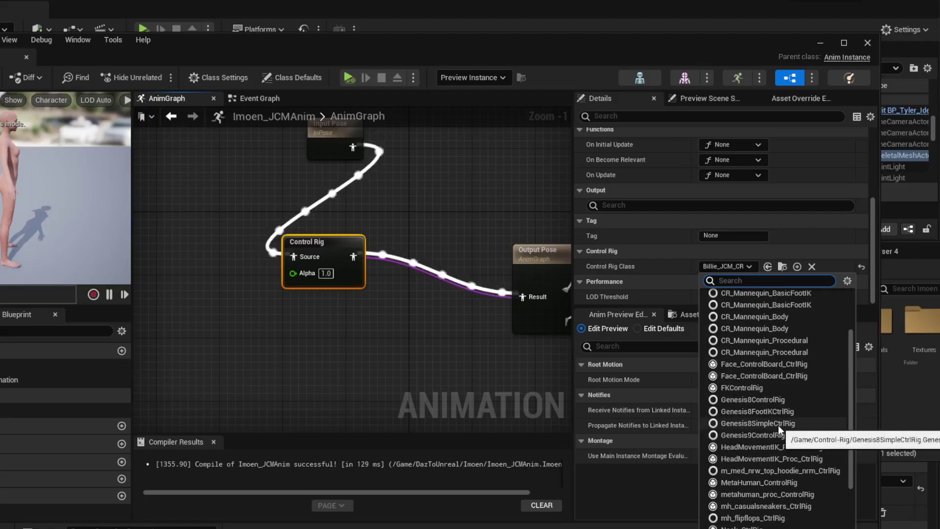
{"action": "left_click", "coordinate": [754, 399]}
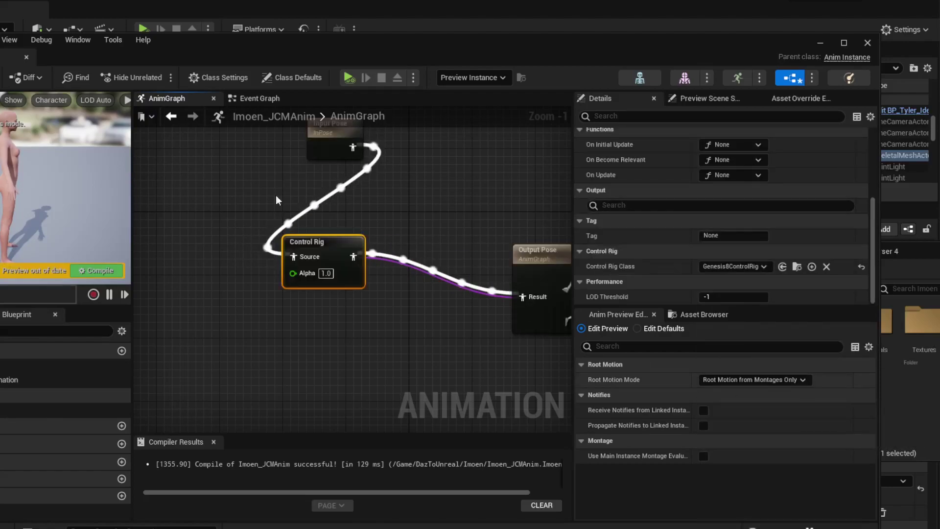
{"action": "left_click", "coordinate": [96, 271]}
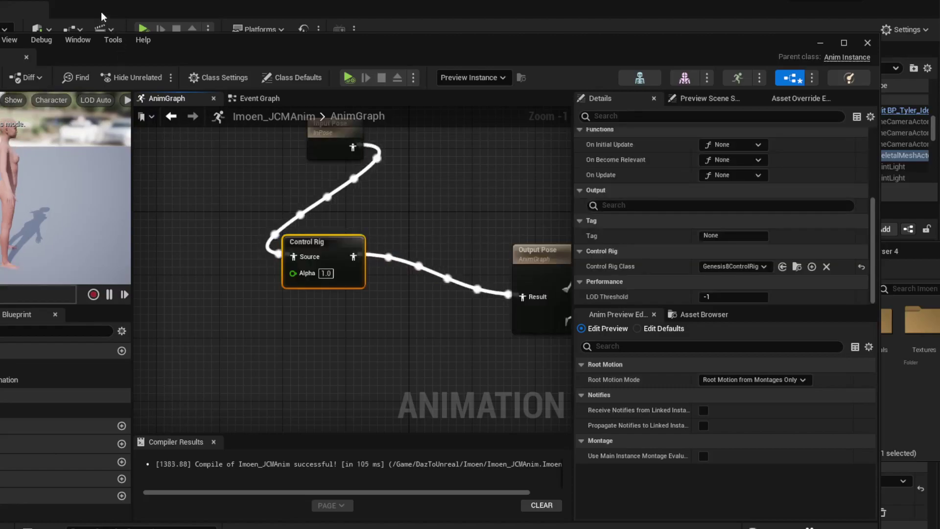
{"action": "key", "text": "ctrl+s"}
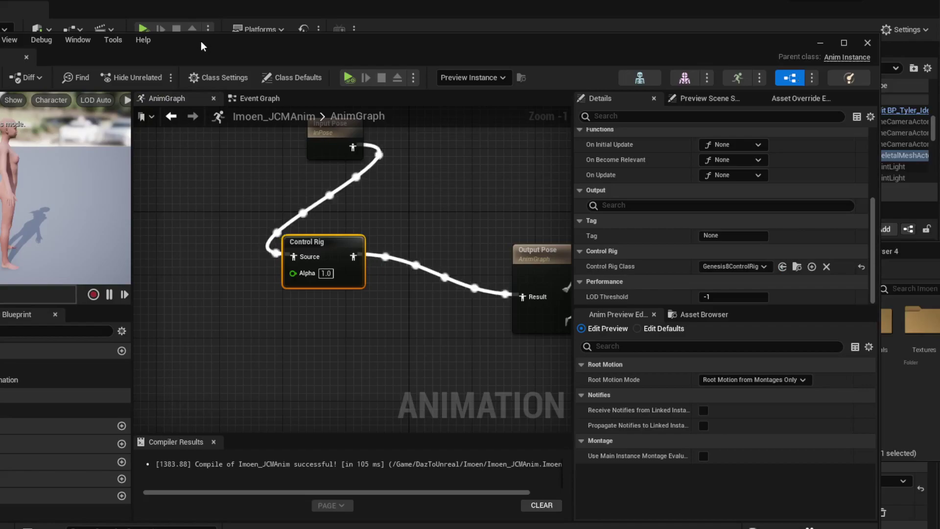
Move the Strygia character sideways in the level so it no longer blocks the Imoen character behind it.
{"action": "double_click", "coordinate": [195, 40]}
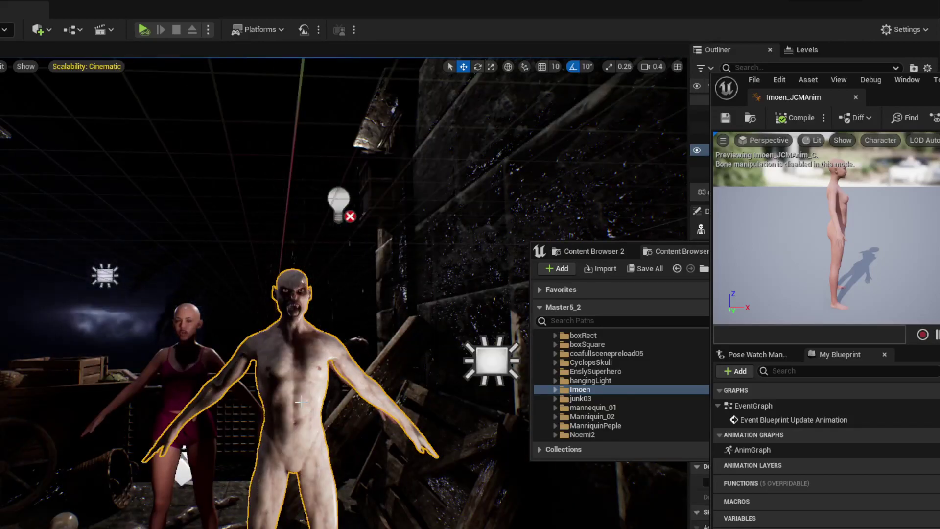
{"action": "scroll", "coordinate": [253, 367], "scroll_direction": "up", "scroll_amount": 3}
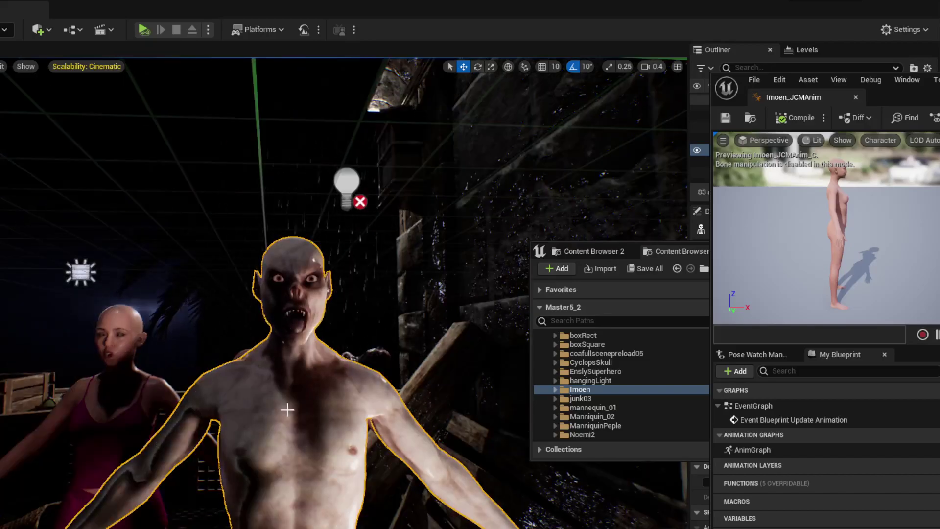
{"action": "scroll", "coordinate": [287, 410], "scroll_direction": "down", "scroll_amount": 3}
{"action": "scroll", "coordinate": [297, 420], "scroll_direction": "down", "scroll_amount": 5}
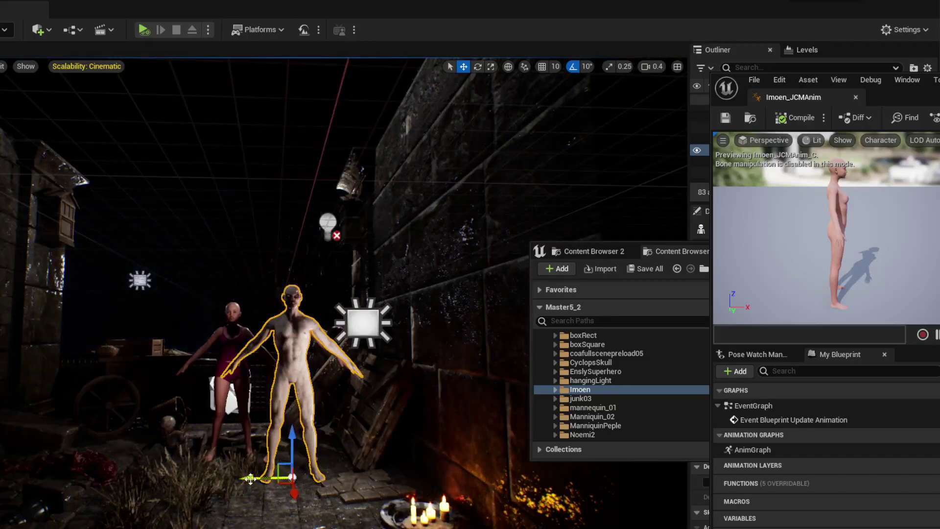
{"action": "scroll", "coordinate": [292, 369], "scroll_direction": "up", "scroll_amount": 5}
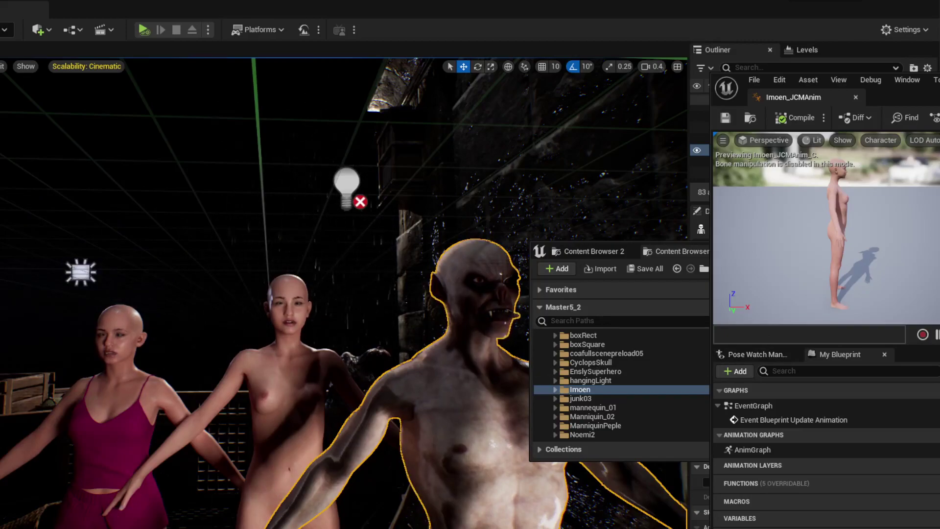
Clear the Imoen_JCMAnim editor and the content browser away from the level viewport.
{"action": "left_click_drag", "start_coordinate": [938, 86], "coordinate": [576, 66]}
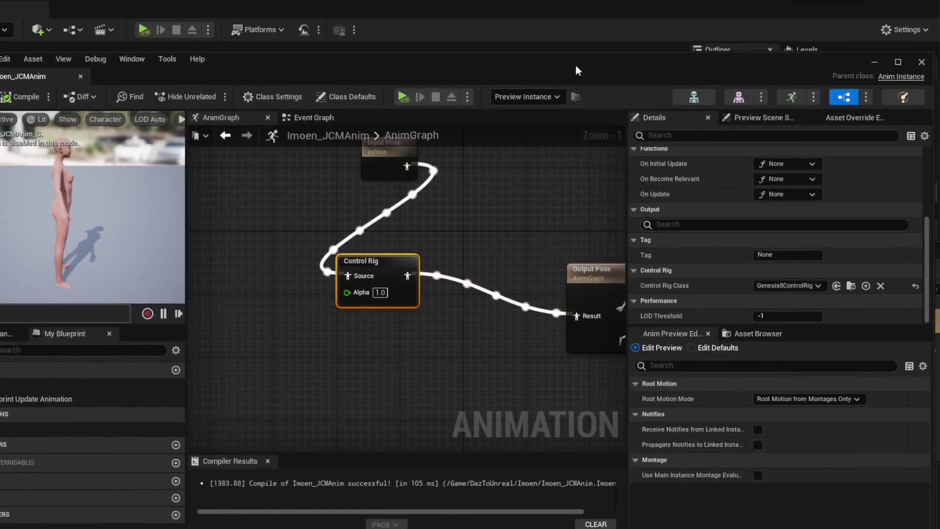
{"action": "left_click", "coordinate": [867, 97]}
{"action": "left_click", "coordinate": [902, 218]}
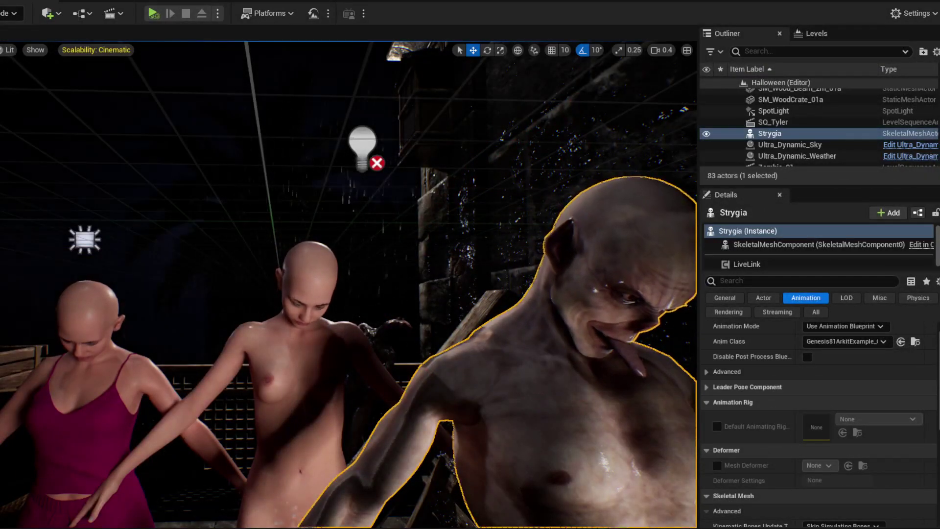
Locate Genesis81ArkitExample in the DazToUnreal plugin's Animation folder and examine its Live Link Subject and Using Local Rotations defaults.
{"action": "left_click", "coordinate": [915, 342]}
{"action": "left_click_drag", "start_coordinate": [651, 203], "coordinate": [496, 169]}
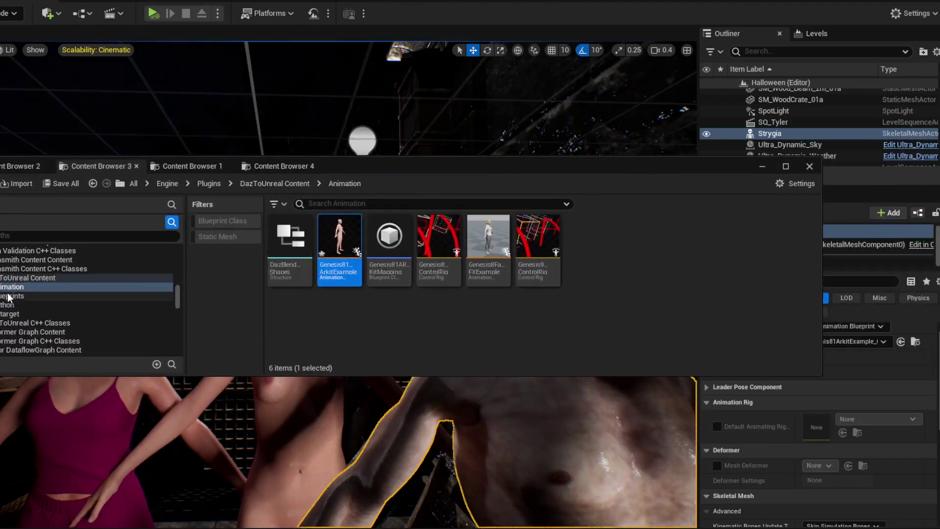
{"action": "left_click", "coordinate": [15, 278]}
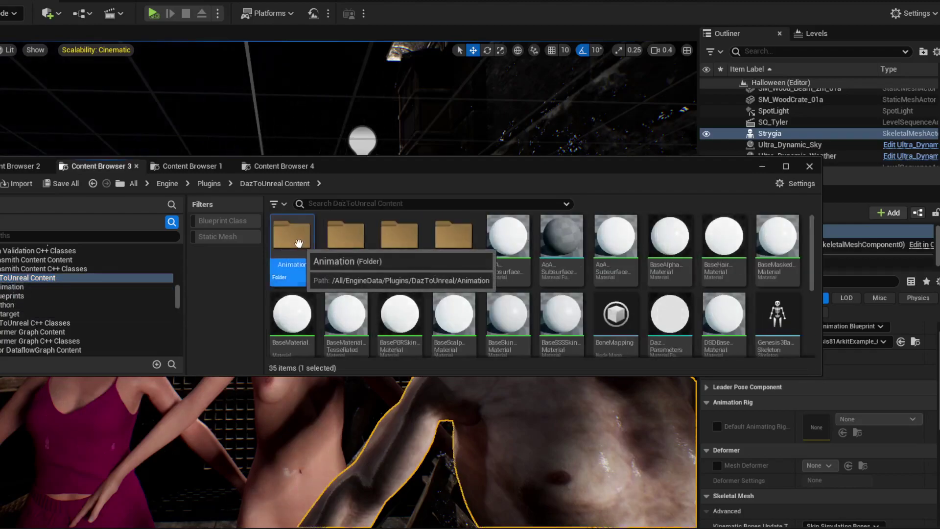
{"action": "double_click", "coordinate": [289, 245]}
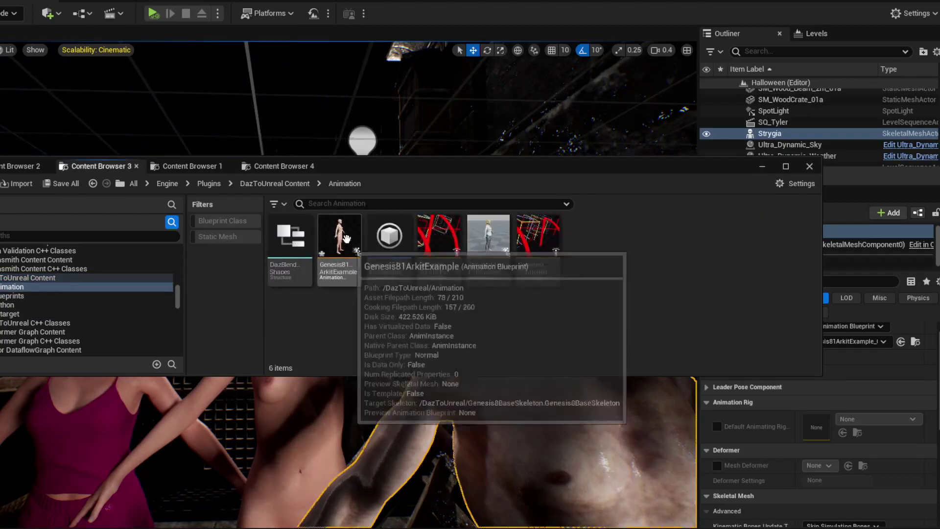
{"action": "left_click", "coordinate": [348, 274]}
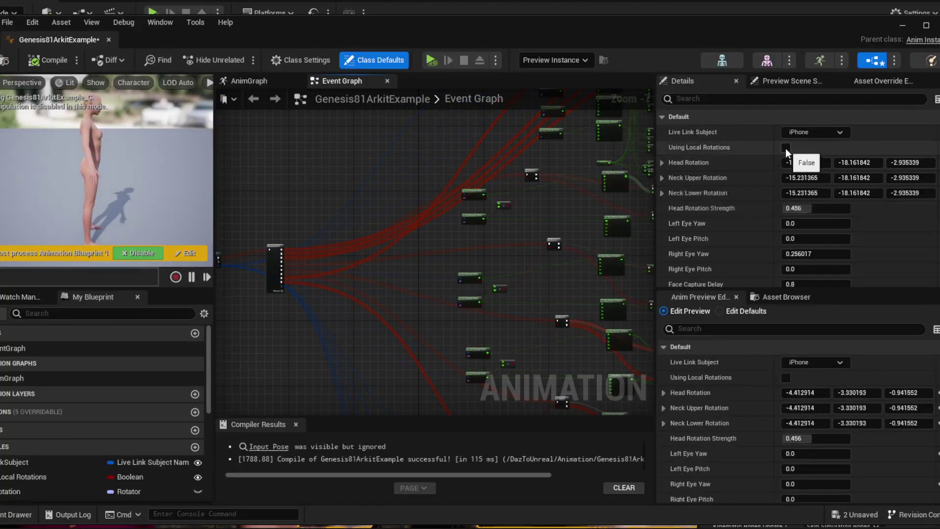
{"action": "scroll", "coordinate": [762, 421], "scroll_direction": "down", "scroll_amount": 1}
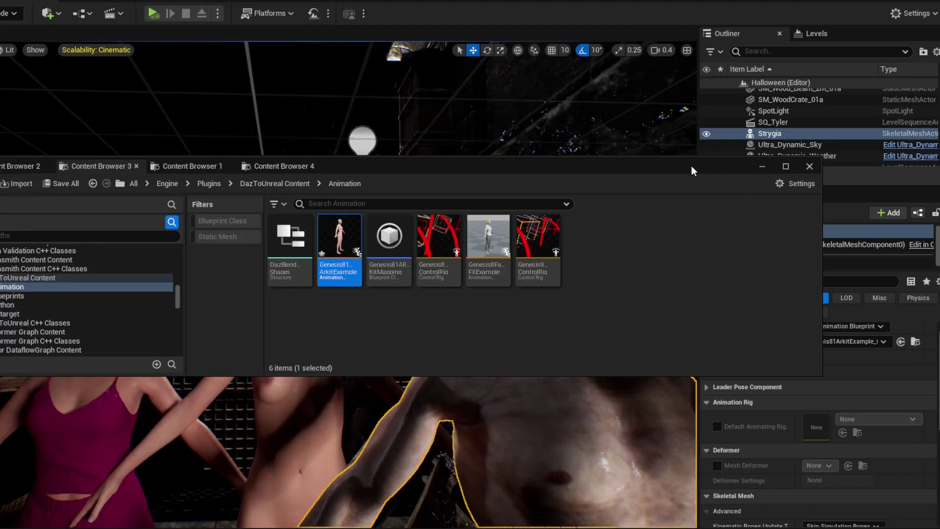
Clear the content browser from view and examine the live face tracking on all three characters in game view.
{"action": "left_click_drag", "start_coordinate": [696, 169], "coordinate": [939, 284]}
{"action": "left_click", "coordinate": [734, 329]}
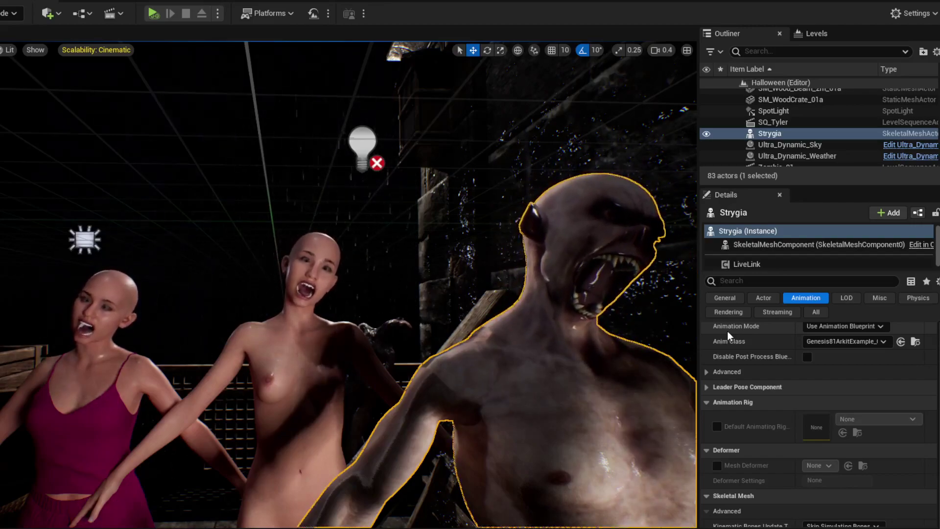
{"action": "right_click_drag", "start_coordinate": [567, 329], "coordinate": [331, 348]}
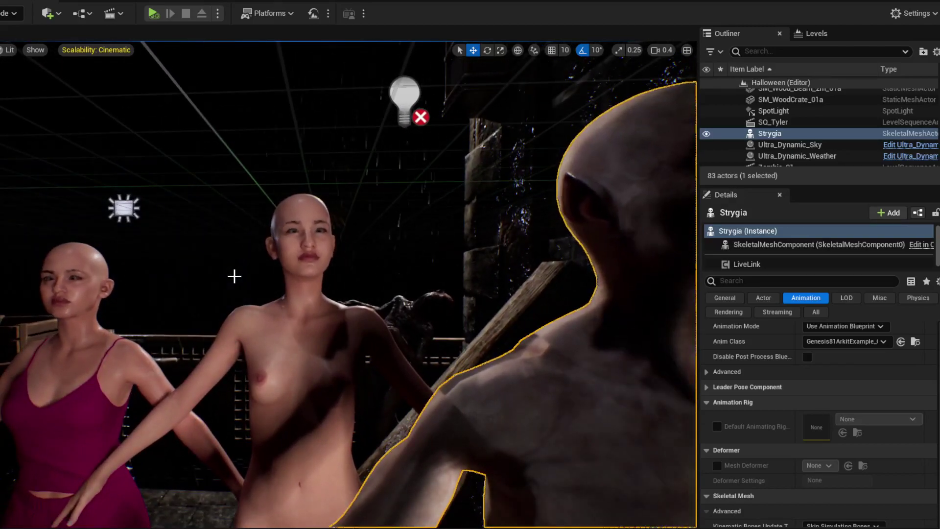
{"action": "key", "text": "g"}
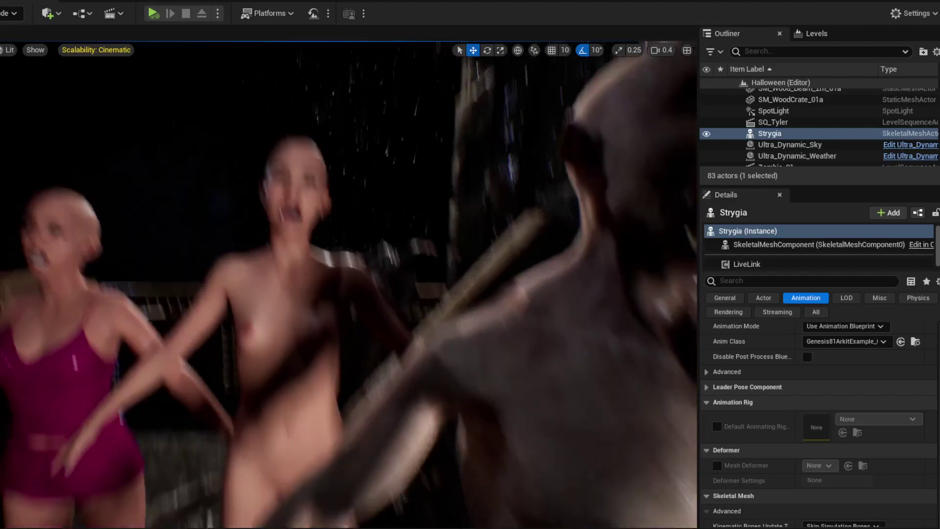